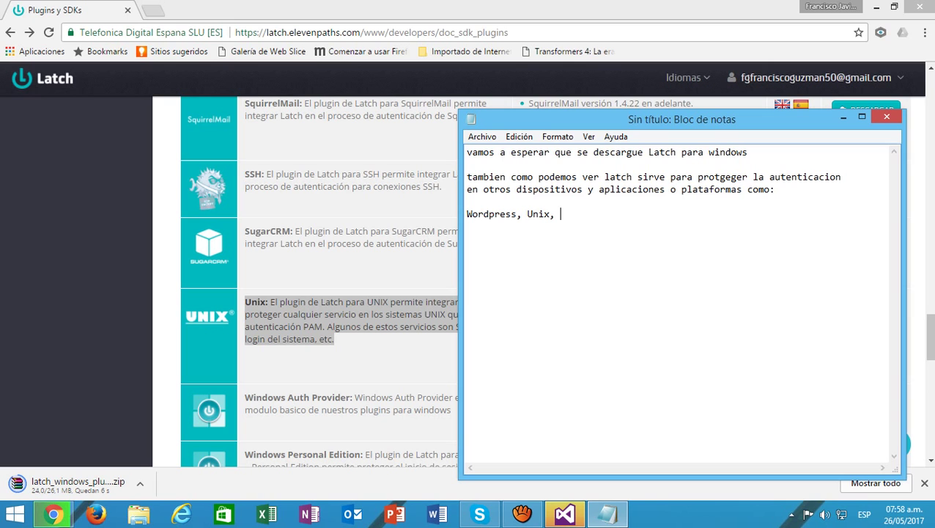
- Bring the Latch plugins page back in front while the Windows plugin zip downloads
key(alt+Tab)
- Finish the note's platform list with 'prestashop o phpmyadmin, entre otras'
scroll(513, 278, up, 2)
scroll(208, 384, up, 5)
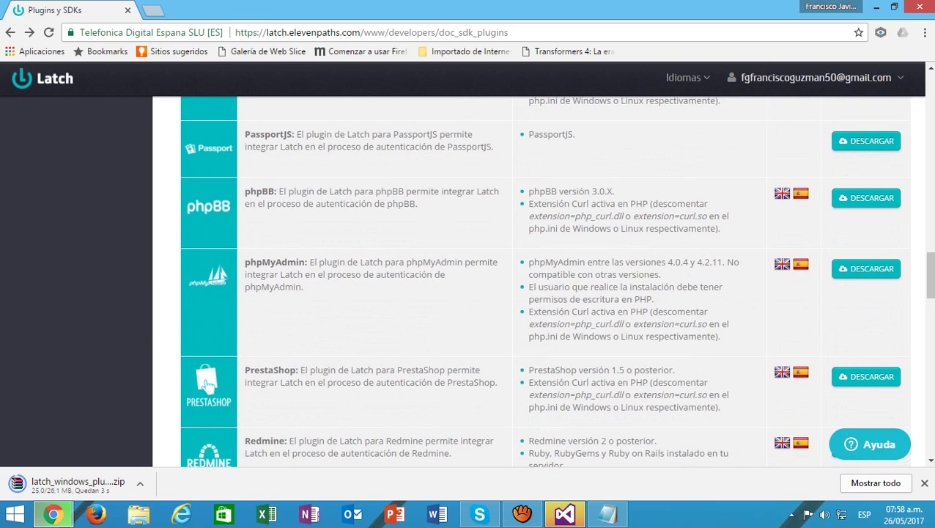
drag(375, 382, 245, 261)
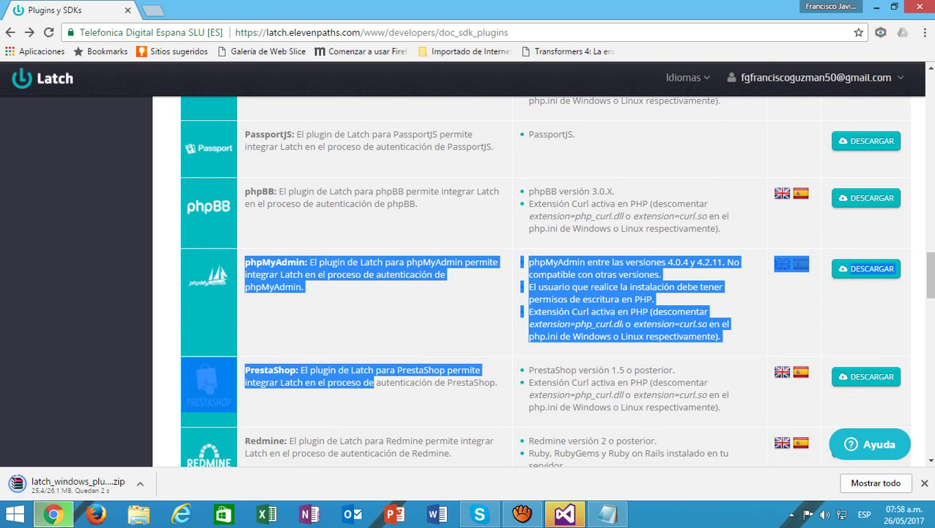
key(alt+Tab)
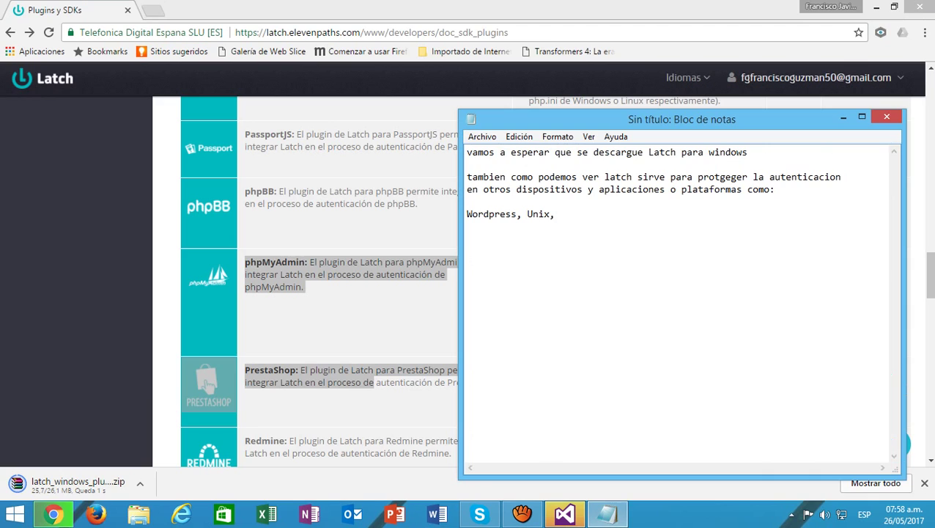
text(prestashop)
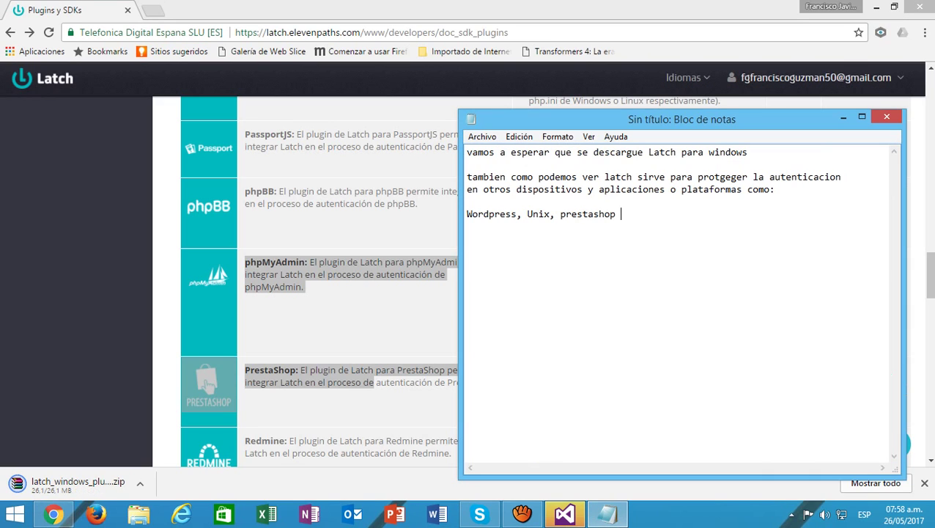
text( o phpmyadm)
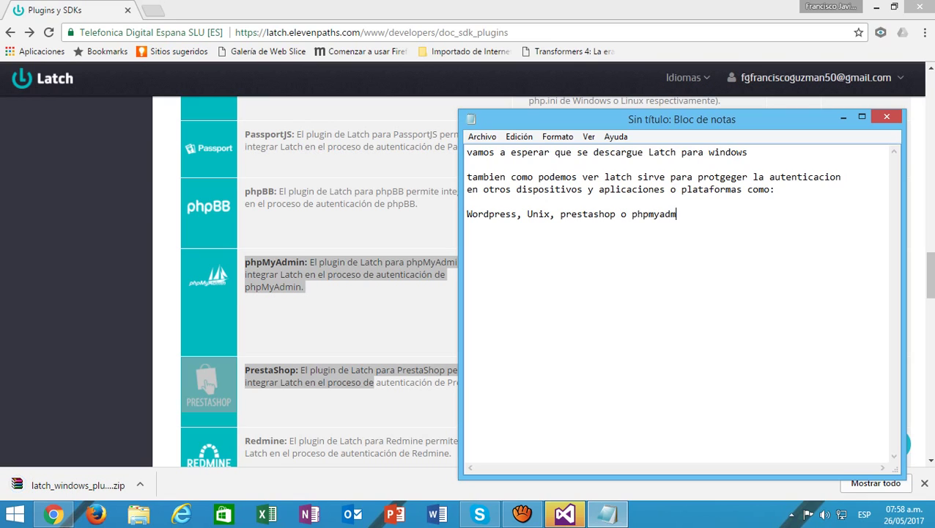
text(in, entre otras)
- Show the downloaded latch_windows_plugin_pe_64 zip in its Downloads folder
drag(759, 214, 467, 152)
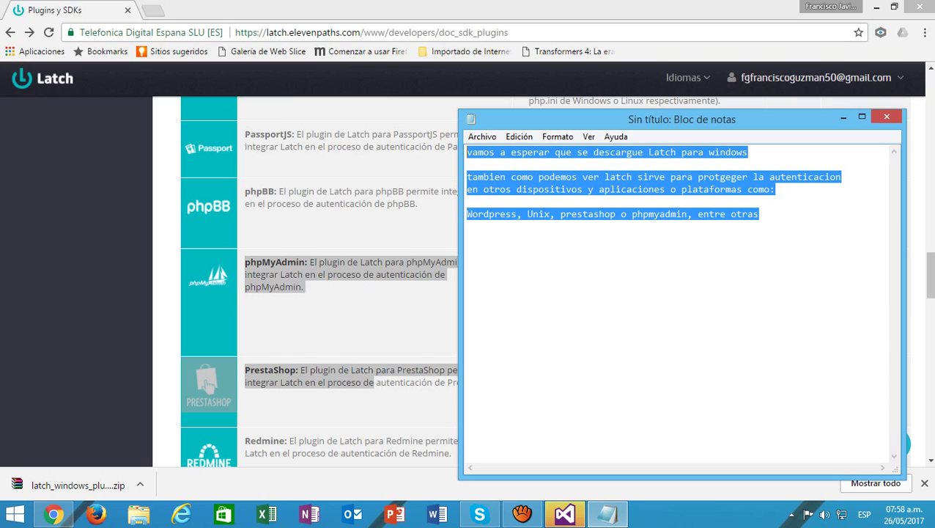
click(843, 117)
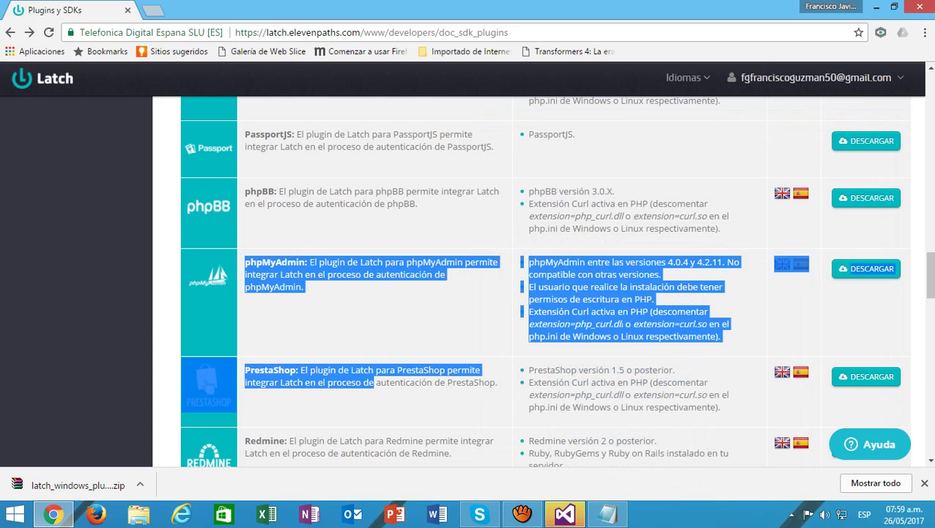
click(139, 483)
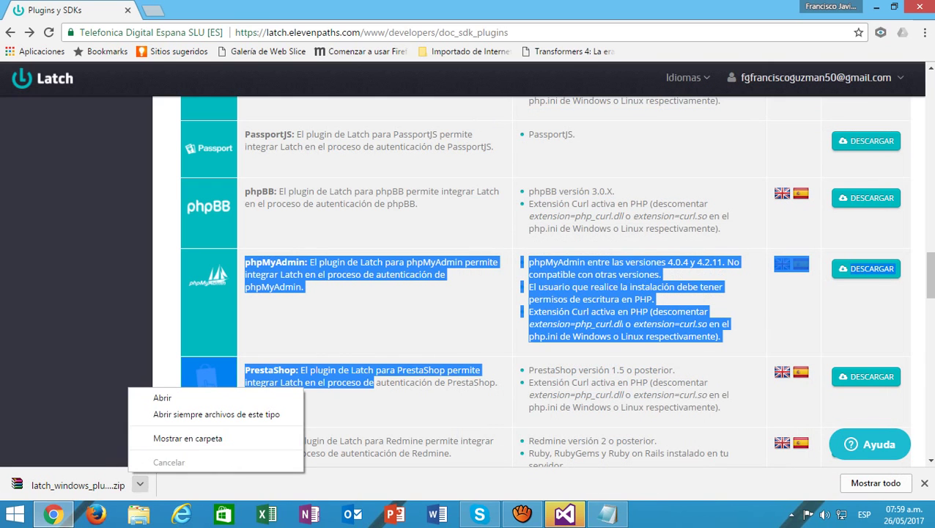
click(187, 438)
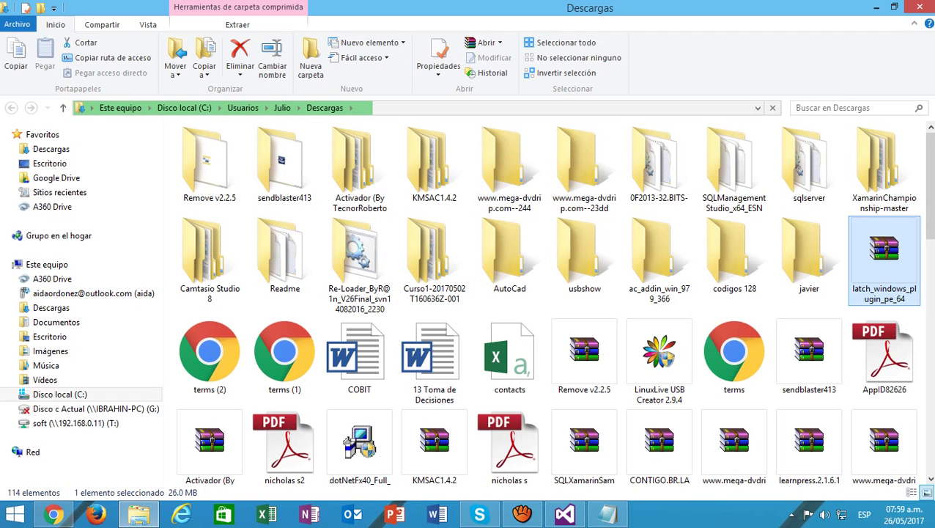
- Extract the plugin zip into a new latch_windows_plugin_pe_64 folder
key(shift+F10)
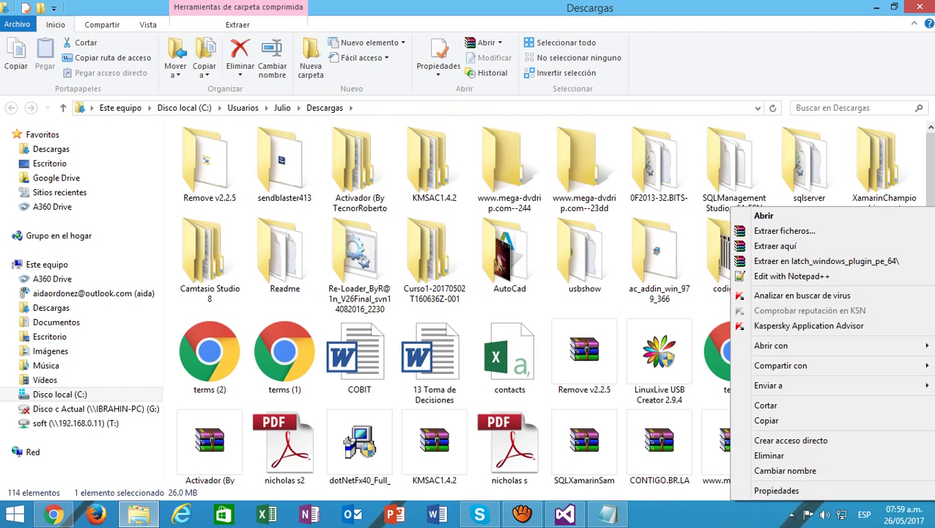
key(Down)
key(Down)
key(Down)
key(Down)
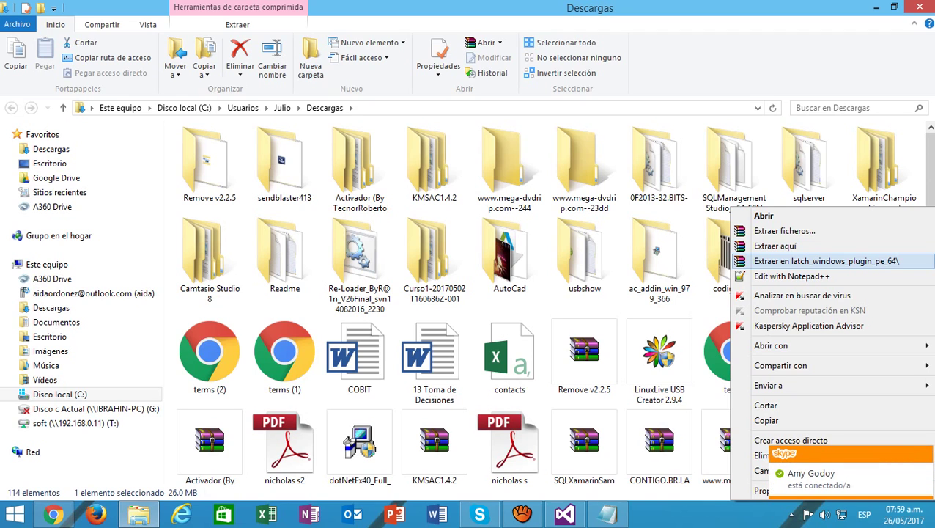
key(Up)
key(Down)
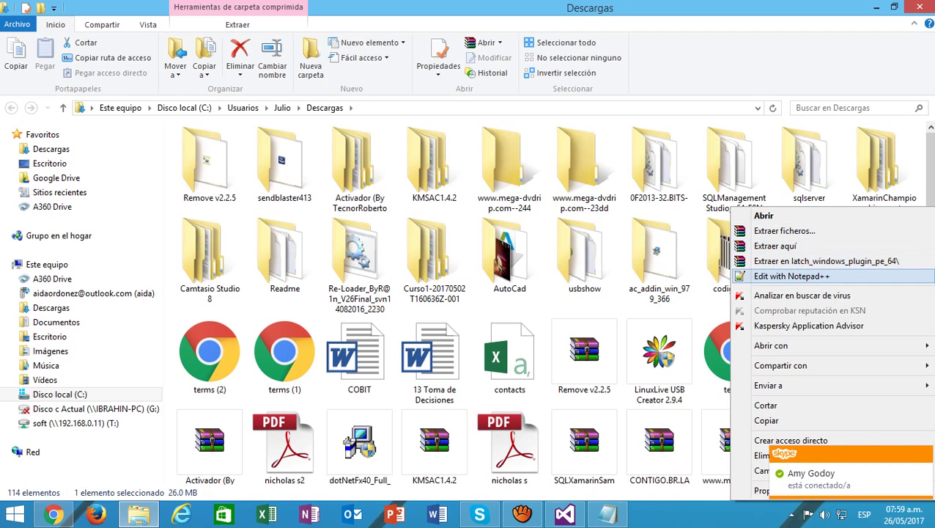
key(Escape)
key(shift+F10)
key(Down)
key(Down)
key(Down)
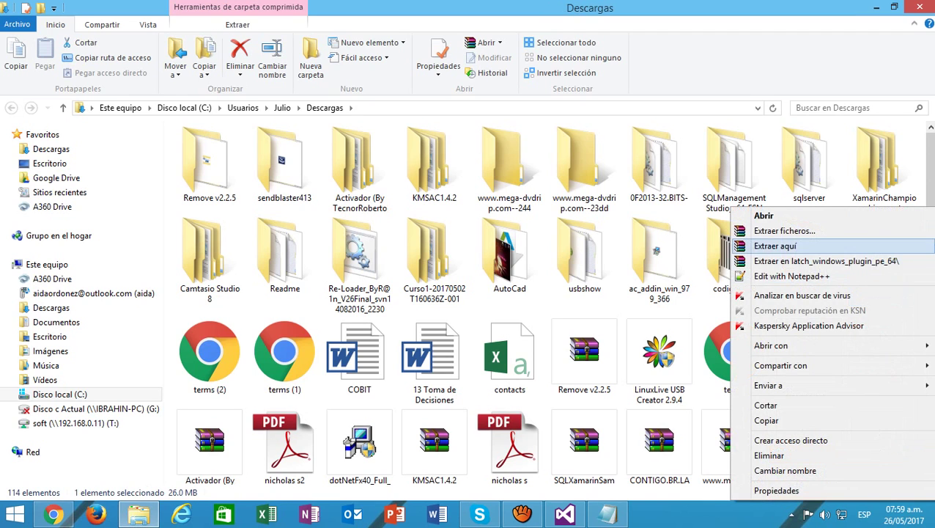
key(Up)
key(Return)
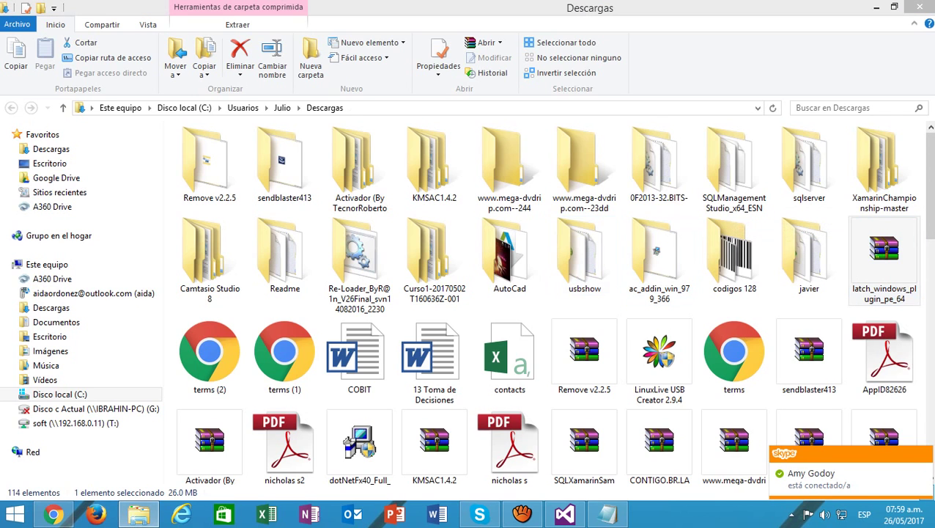
key(Return)
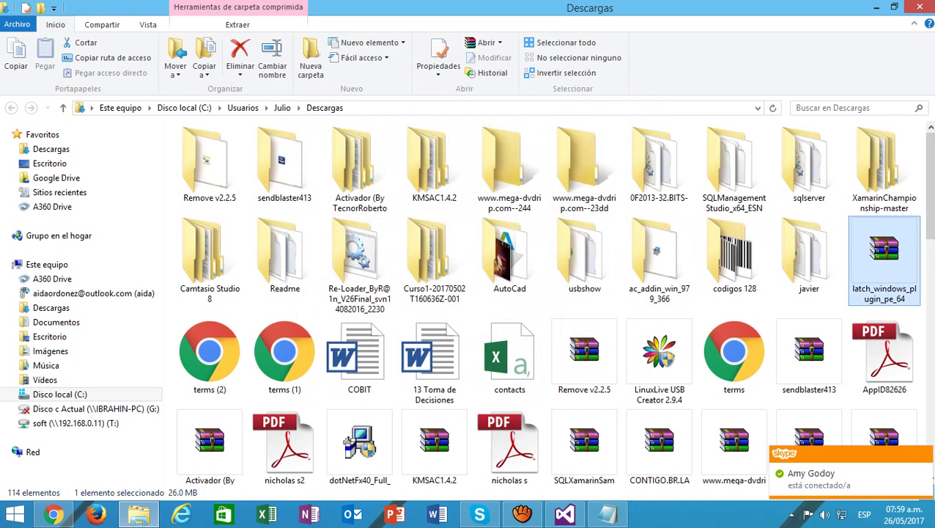
- Run the Latch installer from the extracted folder as administrator
double_click(210, 169)
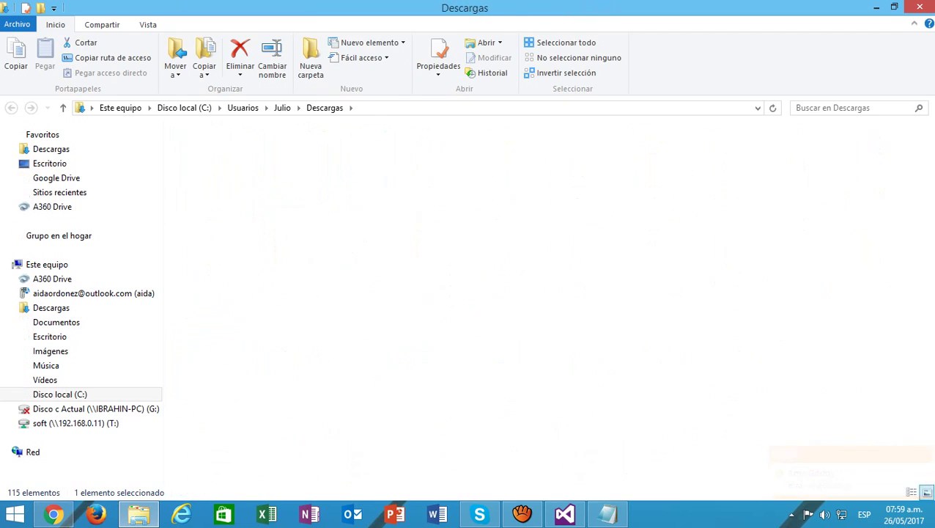
click(228, 150)
right_click(227, 150)
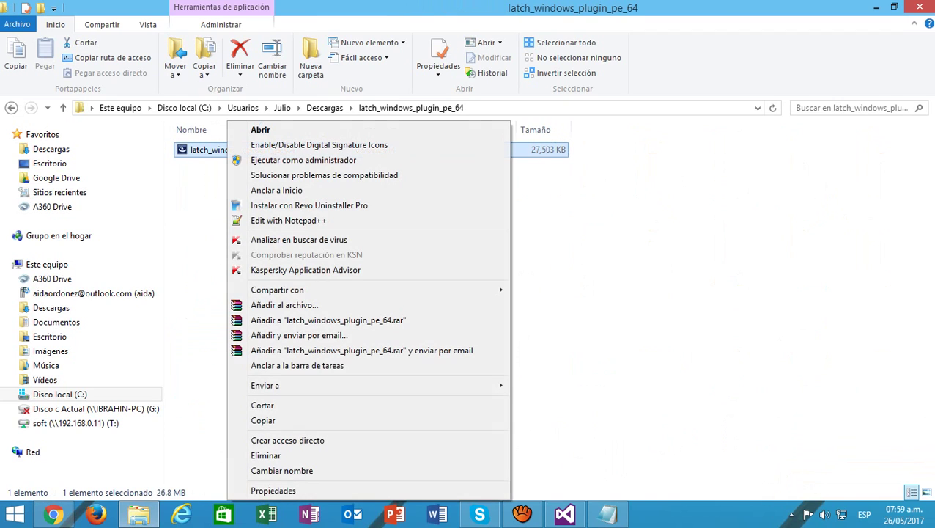
click(303, 160)
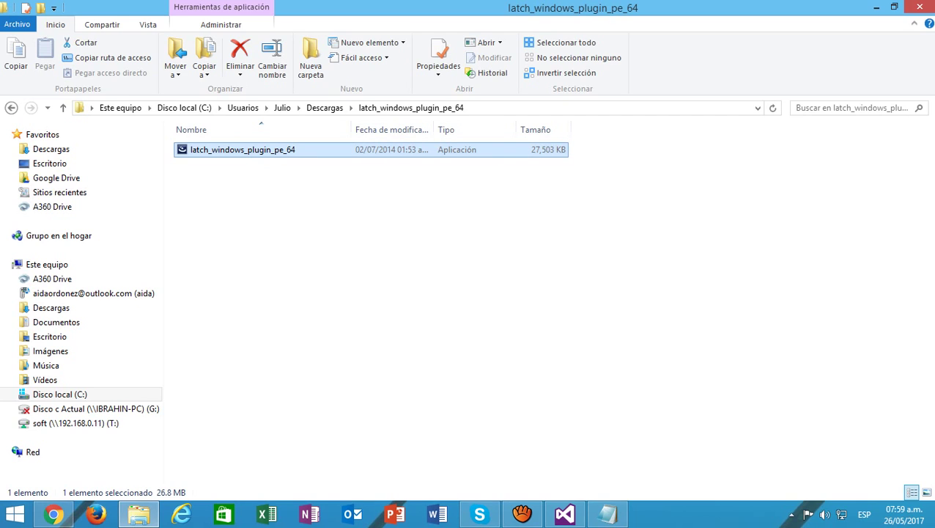
click(876, 7)
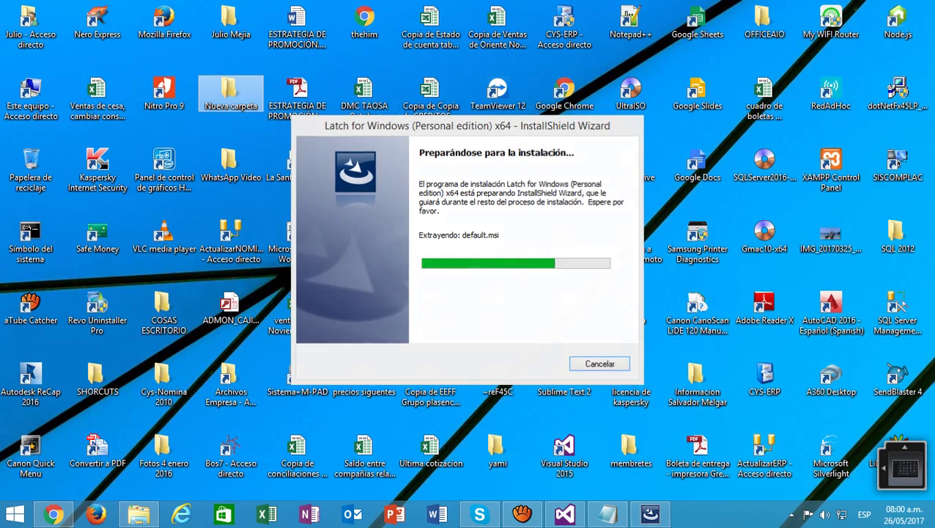
- Accept the license and keep C:\Program Files\Eleven Paths\Latch for Windows\ as destination
key(Delete)
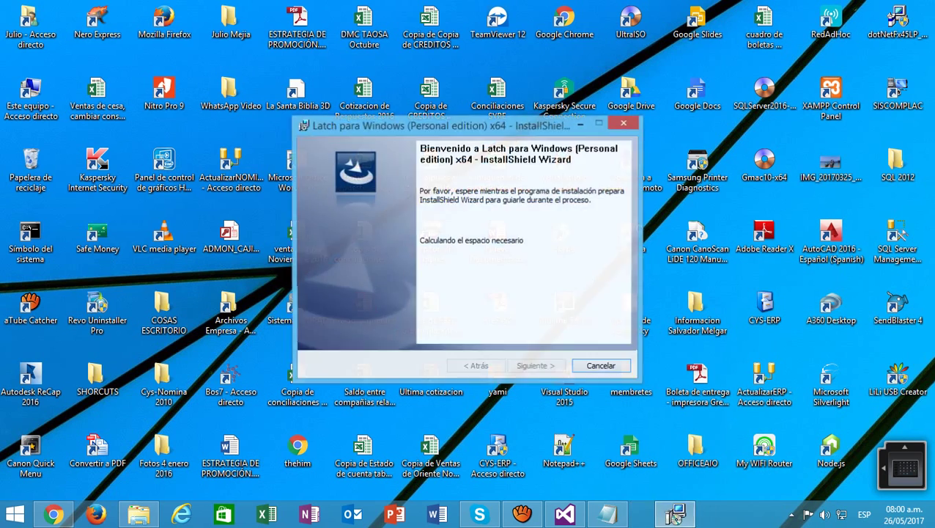
key(Return)
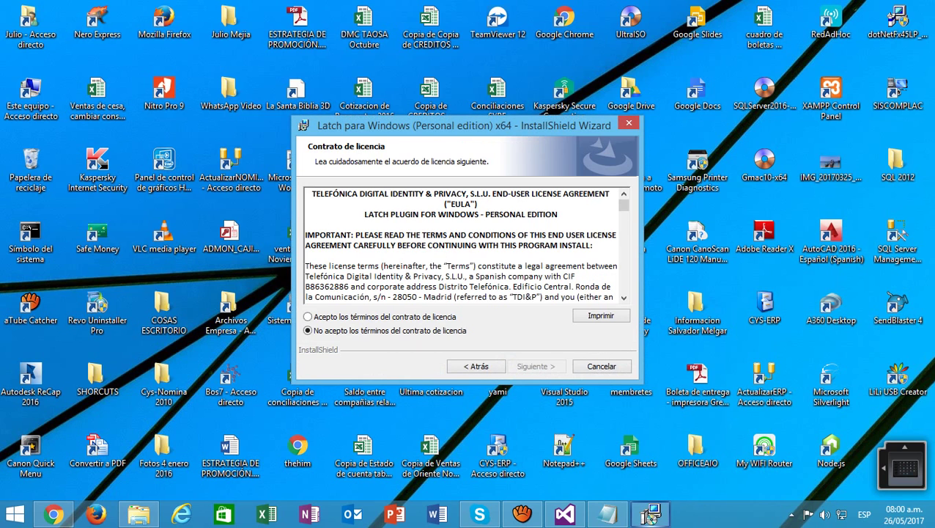
key(alt+a)
key(Return)
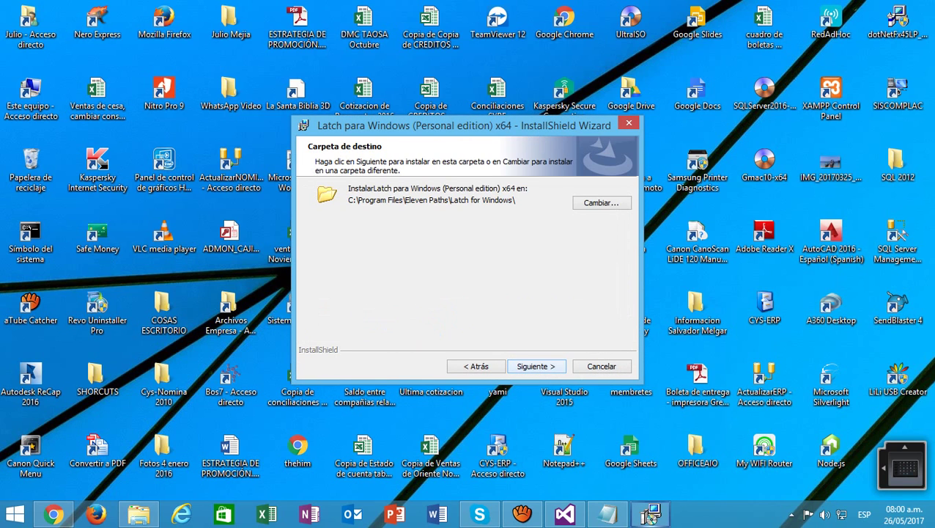
key(Return)
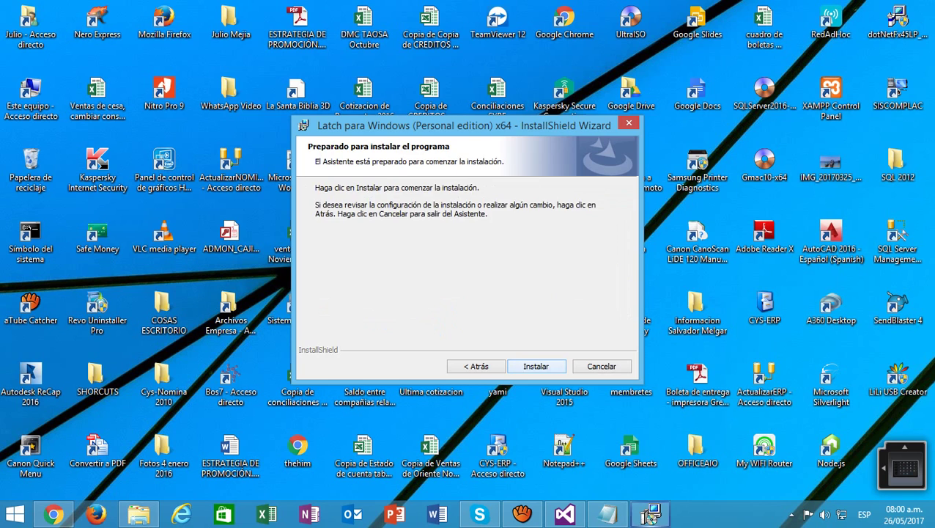
key(Return)
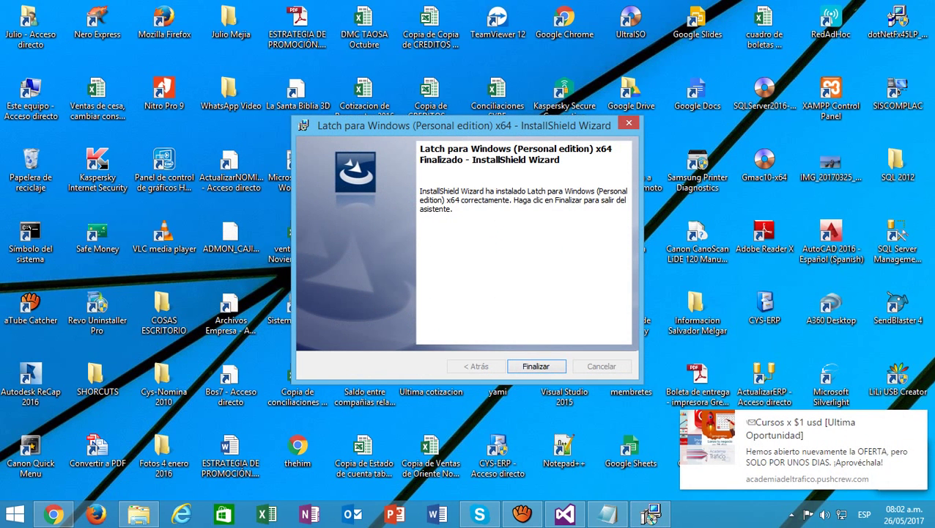
- Finish the wizard once Latch for Windows reports a successful install
click(546, 367)
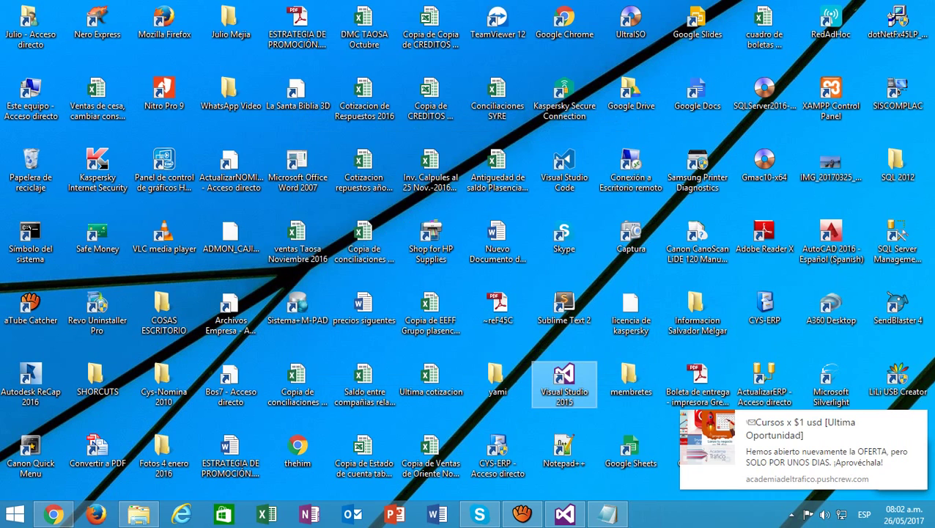
- Search the Start screen for 'latch' to find Latch para Windows
click(916, 419)
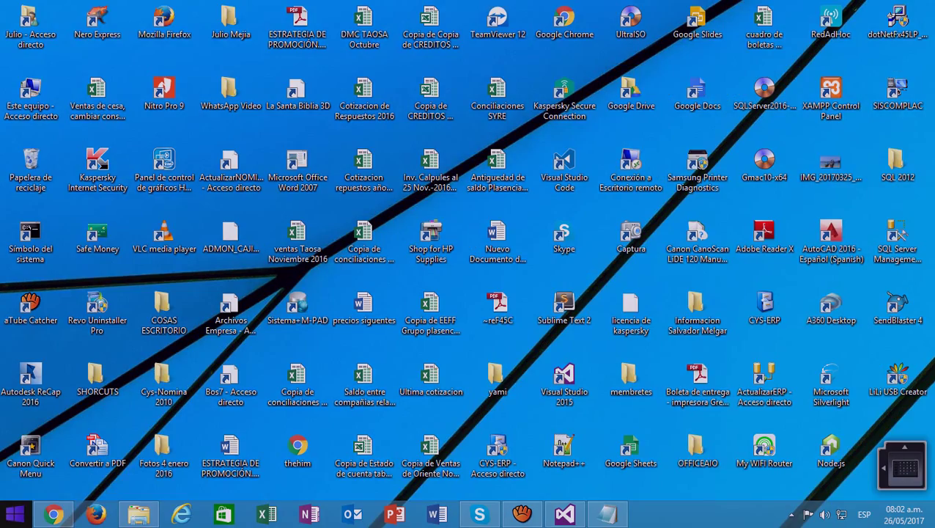
click(15, 513)
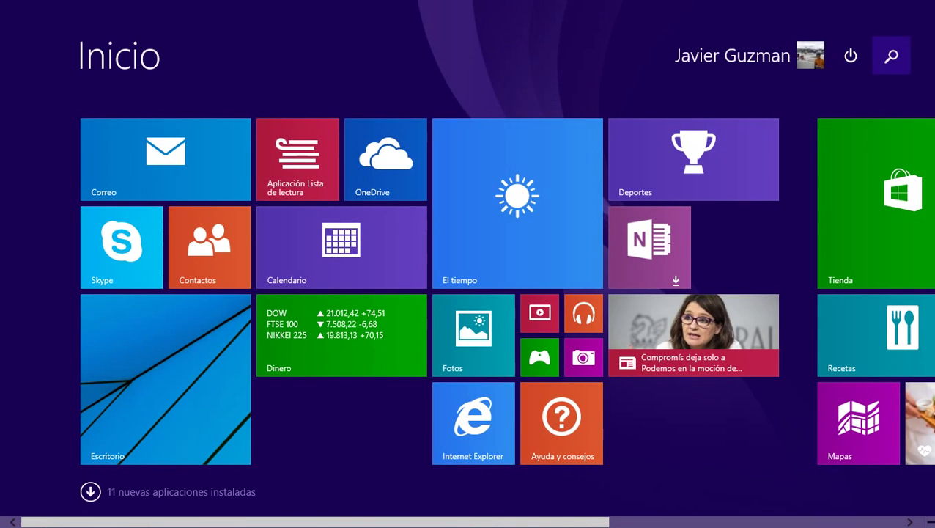
key(super+s)
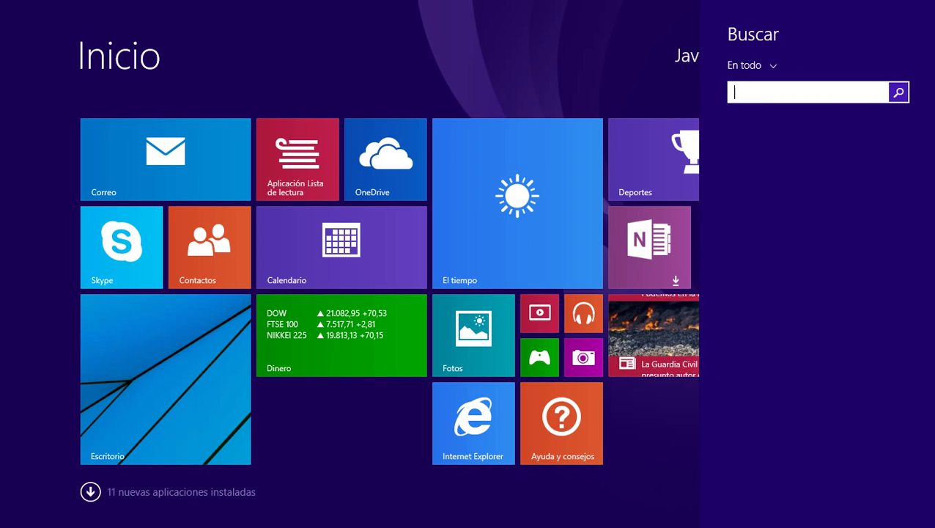
text(latch para Windows)
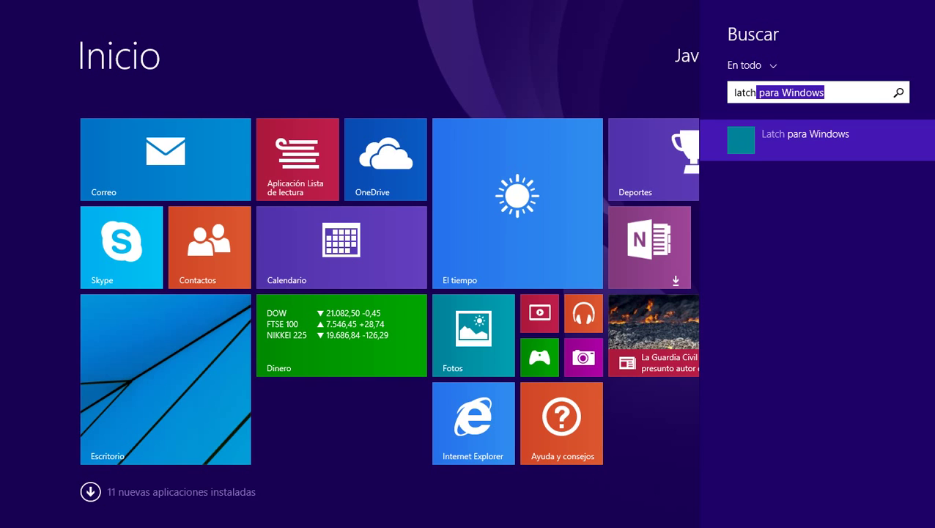
key(Return)
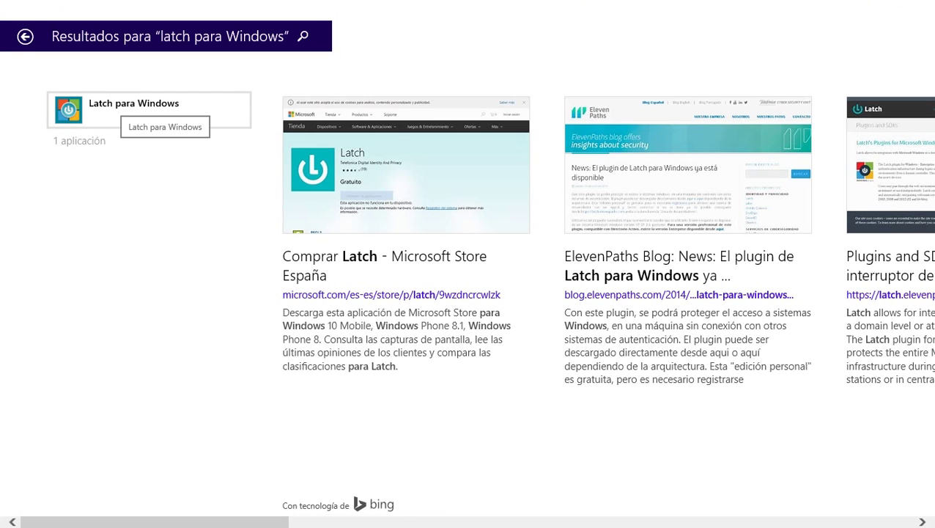
- Open the file location of the Latch para Windows result
key(super+z)
key(Escape)
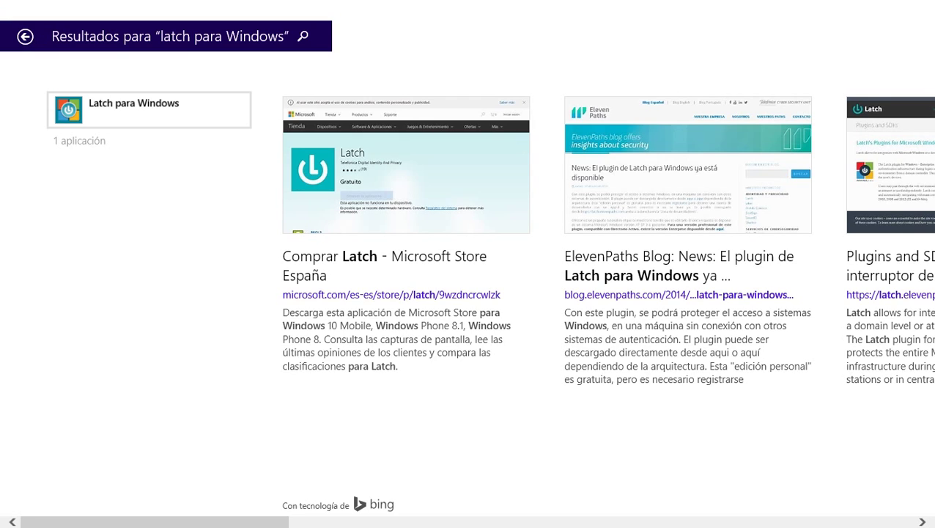
key(space)
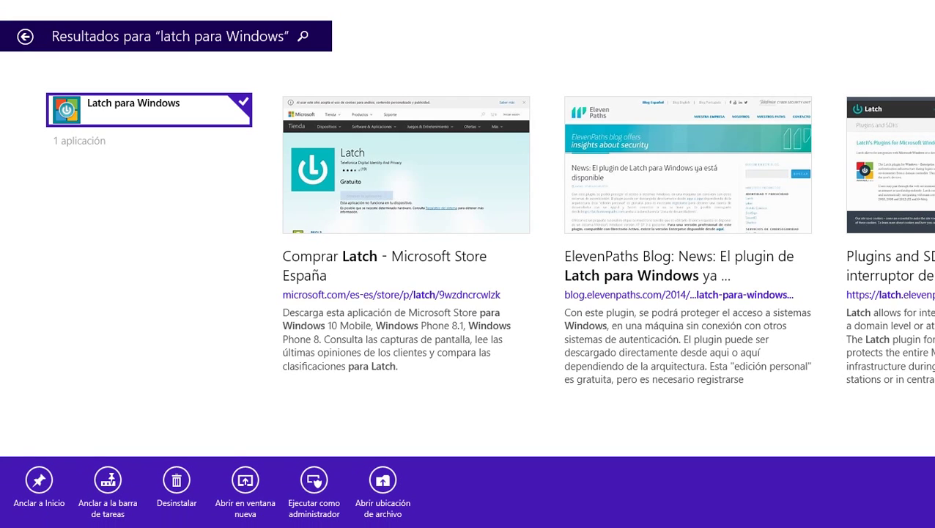
click(382, 481)
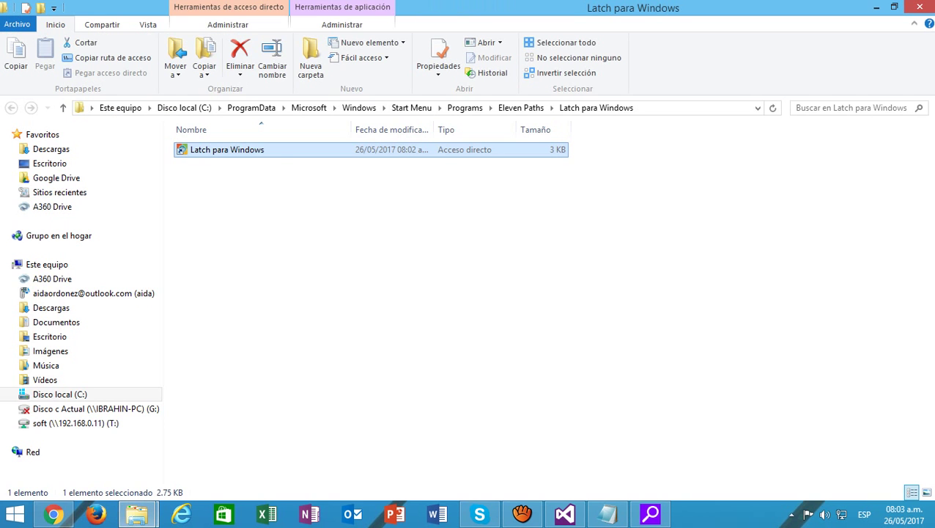
- Send a Latch para Windows shortcut to the desktop and close File Explorer
right_click(241, 150)
mouse_move(278, 215)
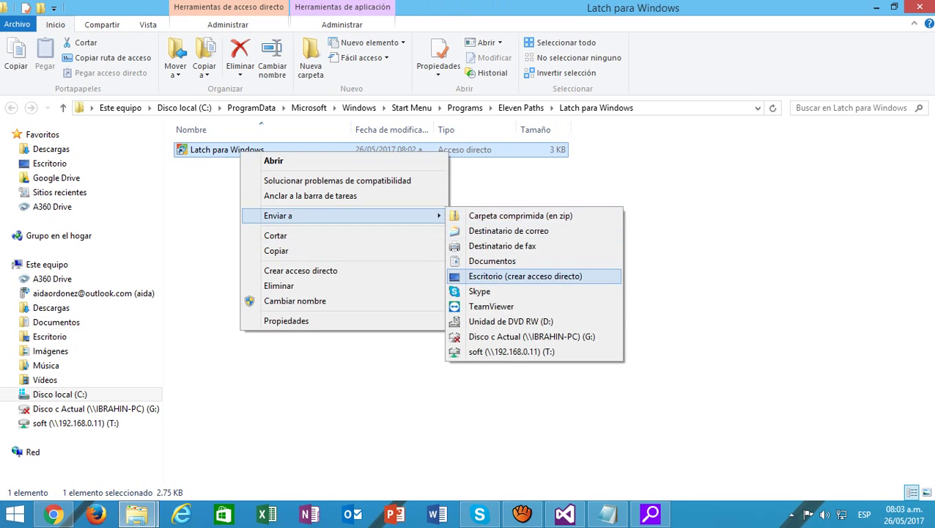
click(525, 276)
click(920, 7)
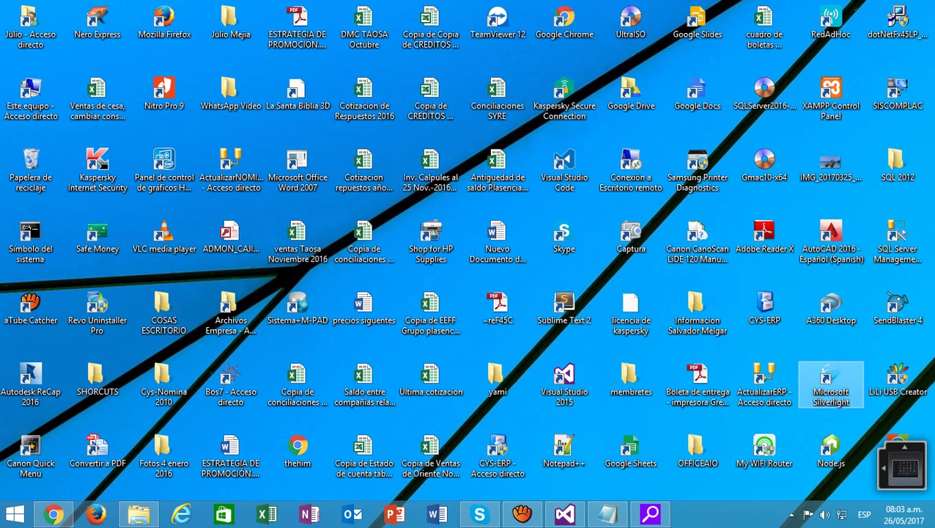
- Quit Canon Quick Menu from the hidden notification-area icons
click(791, 514)
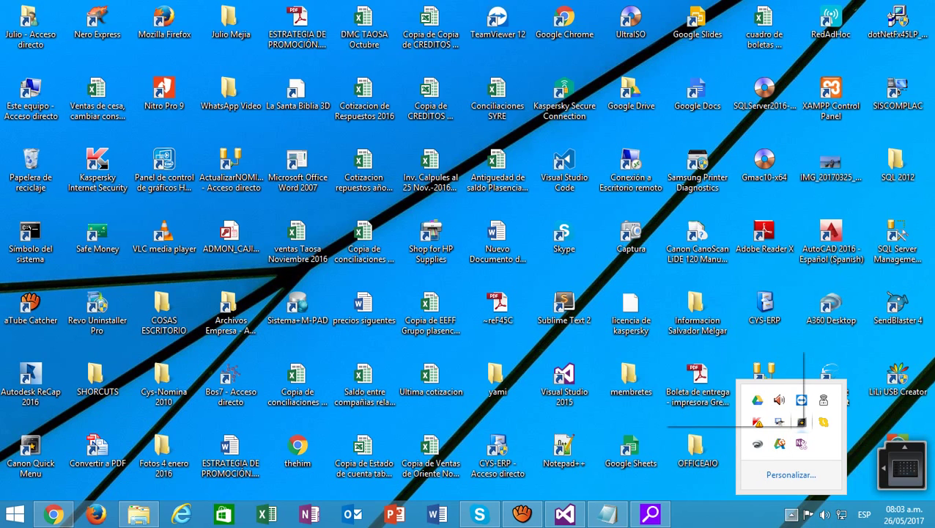
right_click(801, 399)
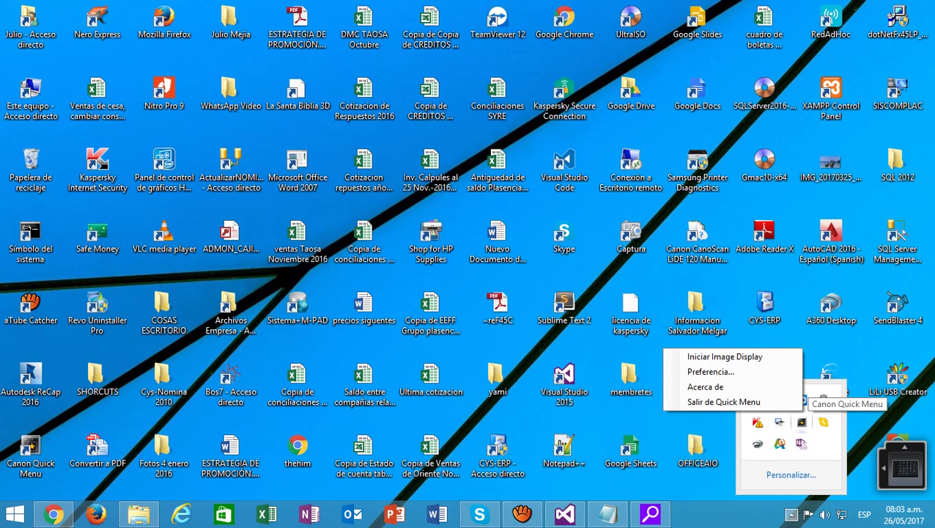
click(726, 403)
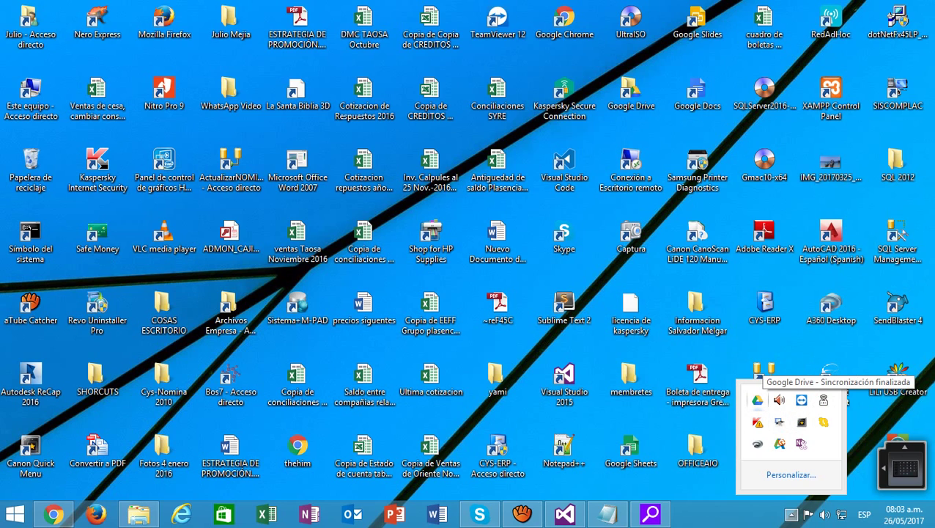
click(792, 514)
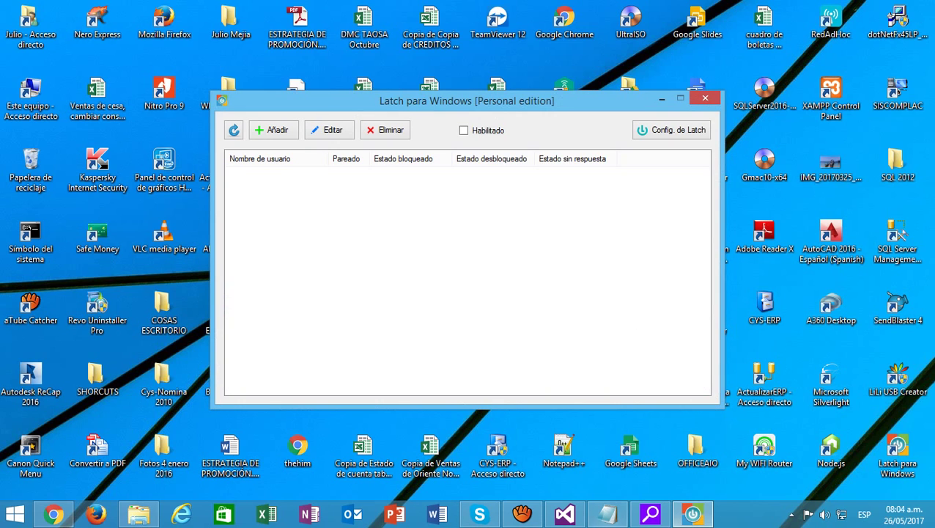
click(606, 512)
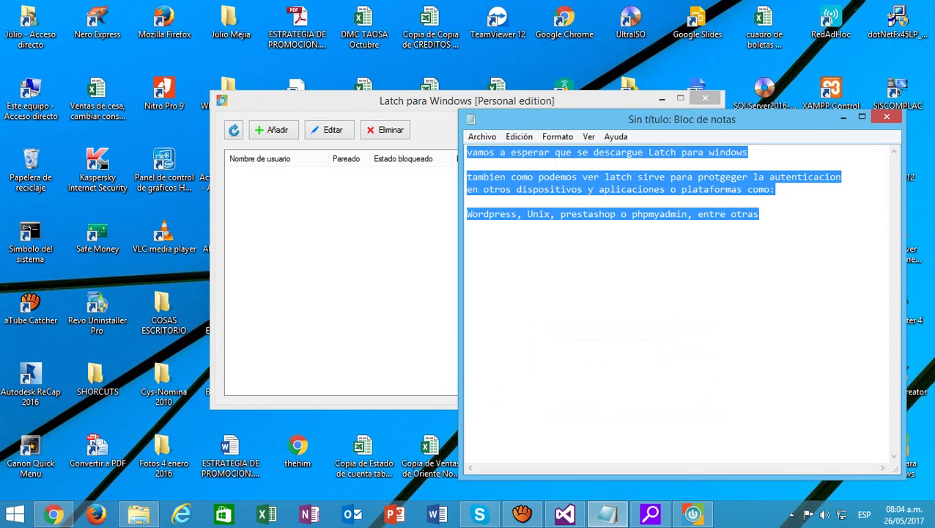
- Replace the note with 'una vez instalado en la pc… movil, abrimos latch en la pc, y añadimos'
key(BackSpace)
text(una ve)
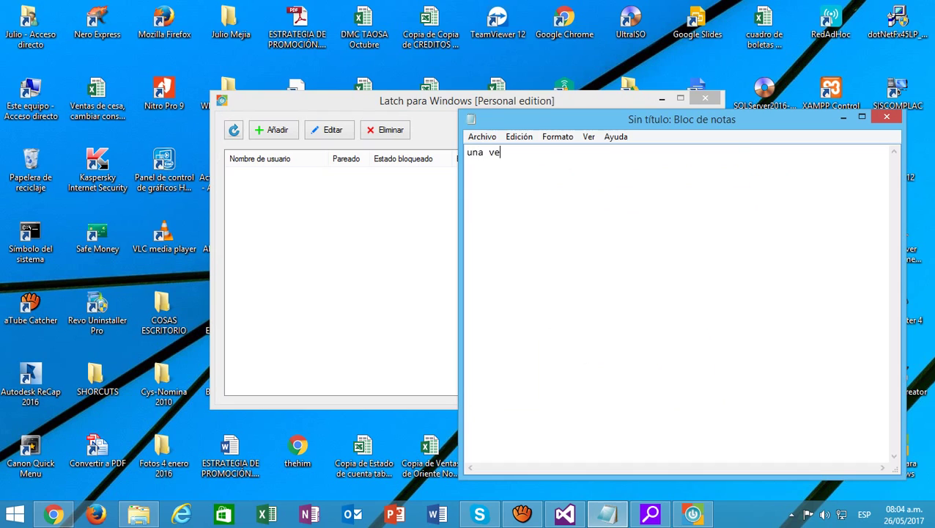
text(z instalado en la)
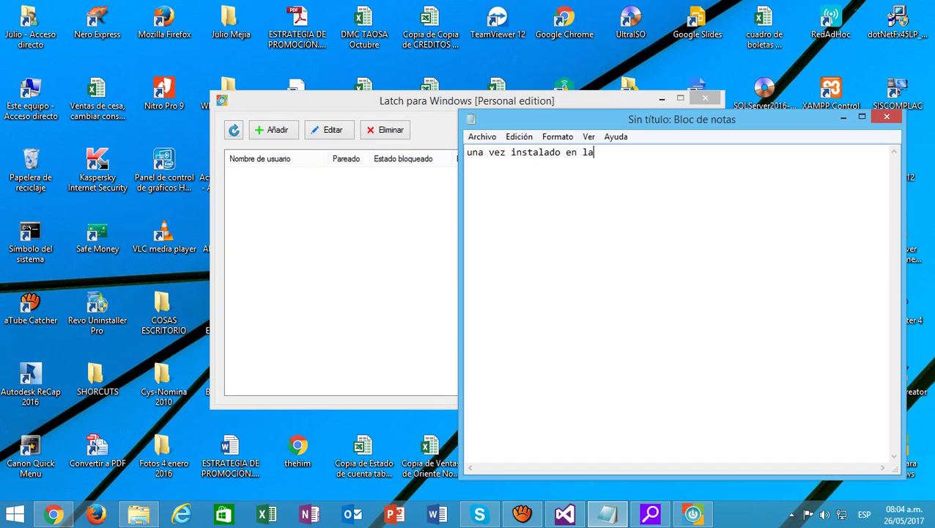
text( pc y tambien instal)
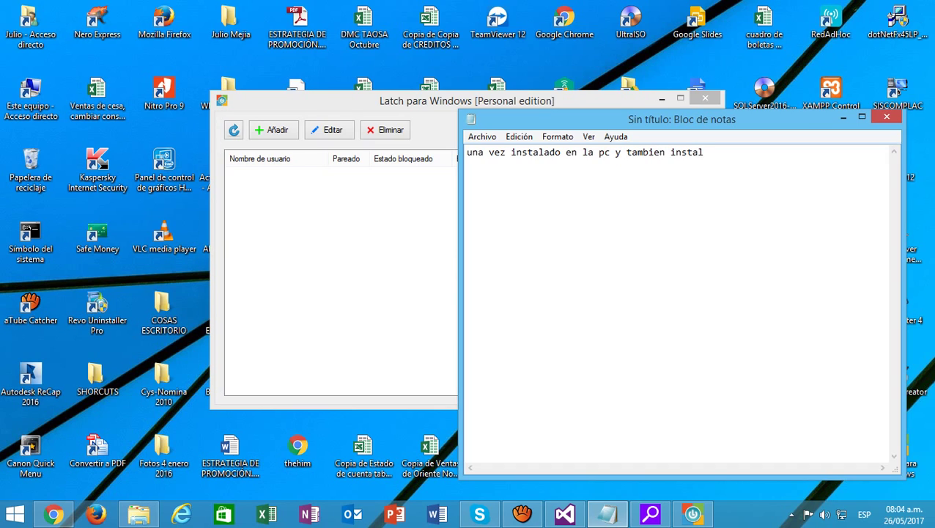
text(ada la app en tu telefono)
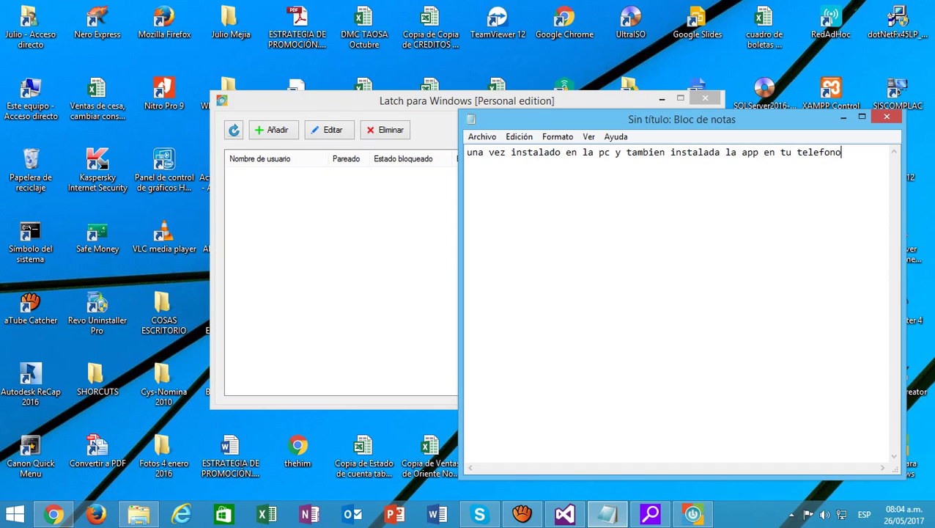
key(Return)
text(movil, abrimos latch e)
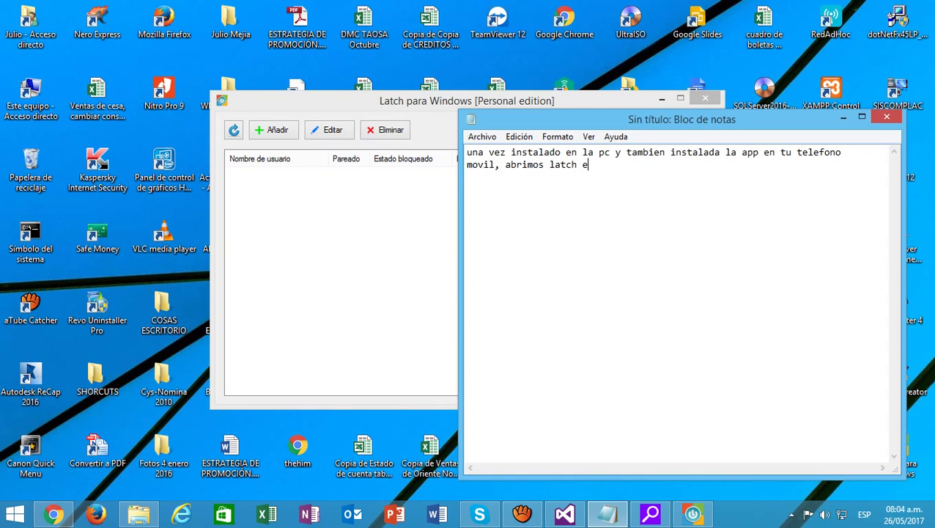
text(n la pc, y añadimos)
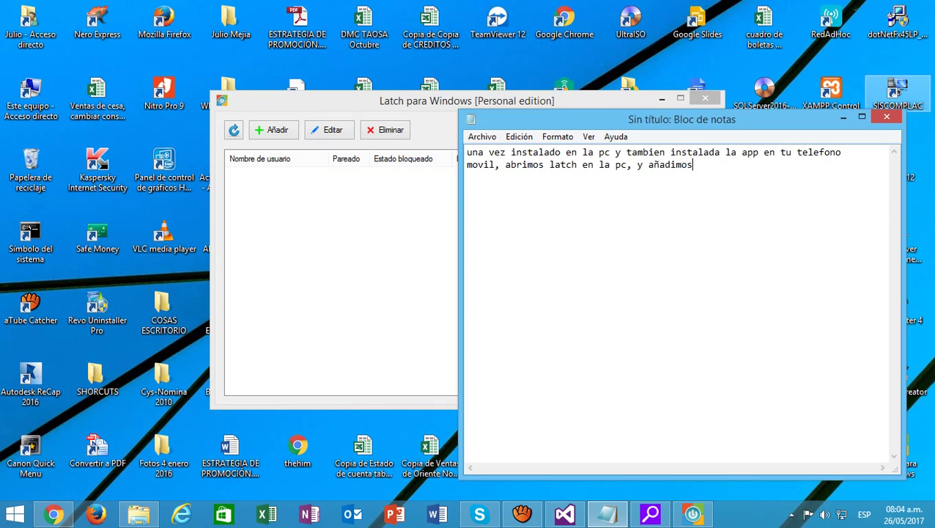
click(844, 117)
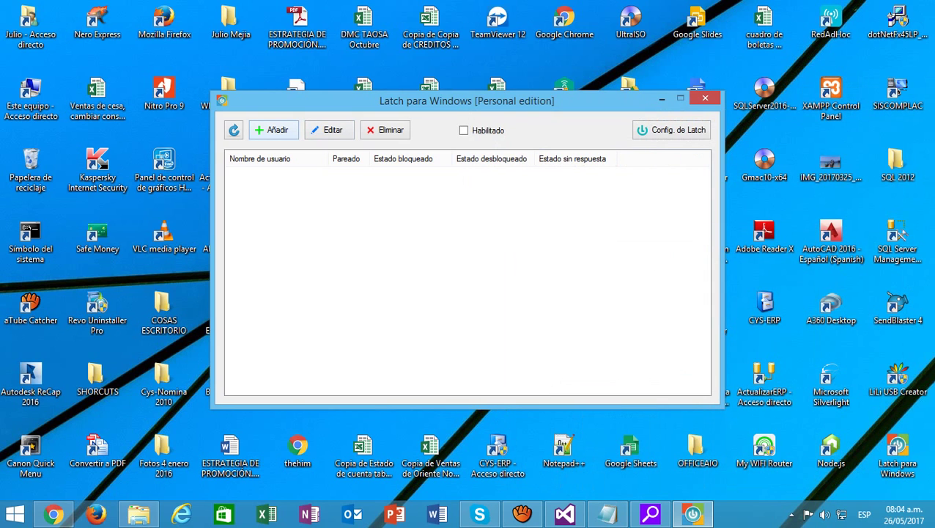
- Add a user with the account holder's full name, no pairing token, then open Config. de Latch
click(272, 129)
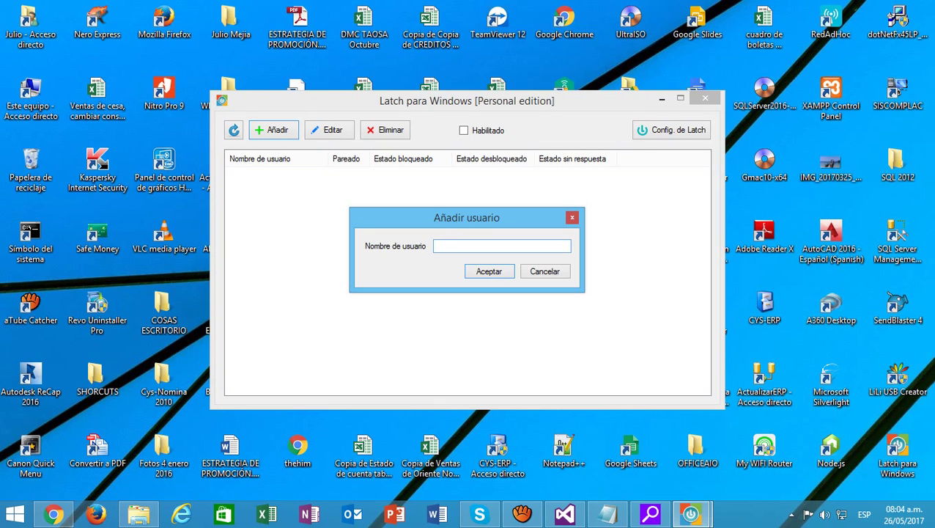
text(Javier Guzman)
key(Return)
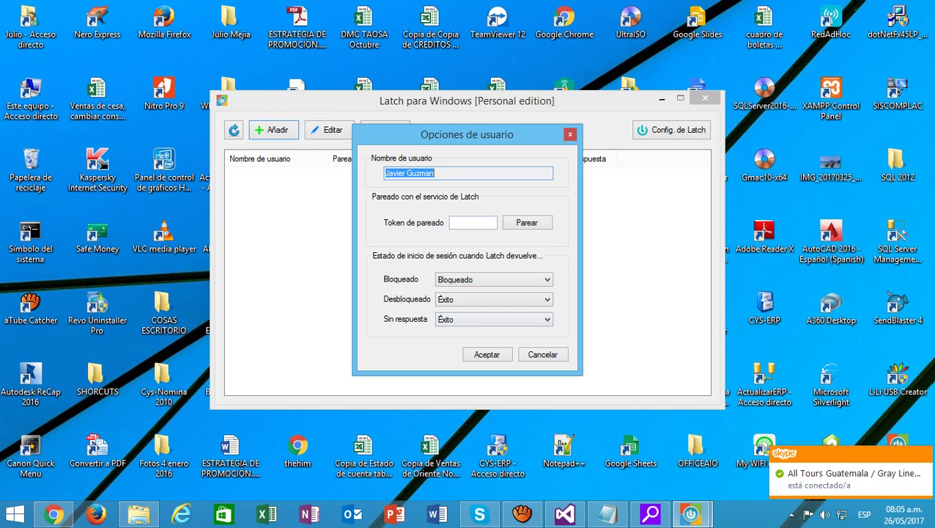
click(472, 222)
key(Return)
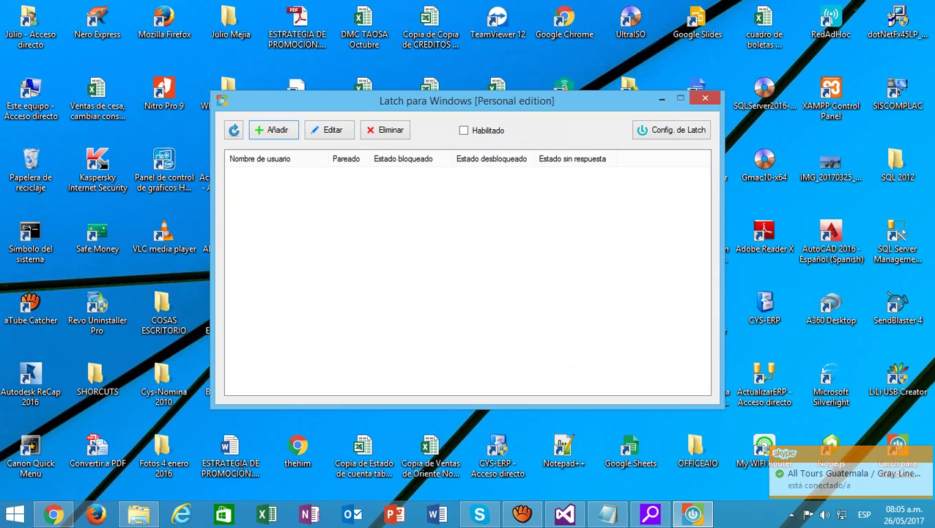
click(671, 130)
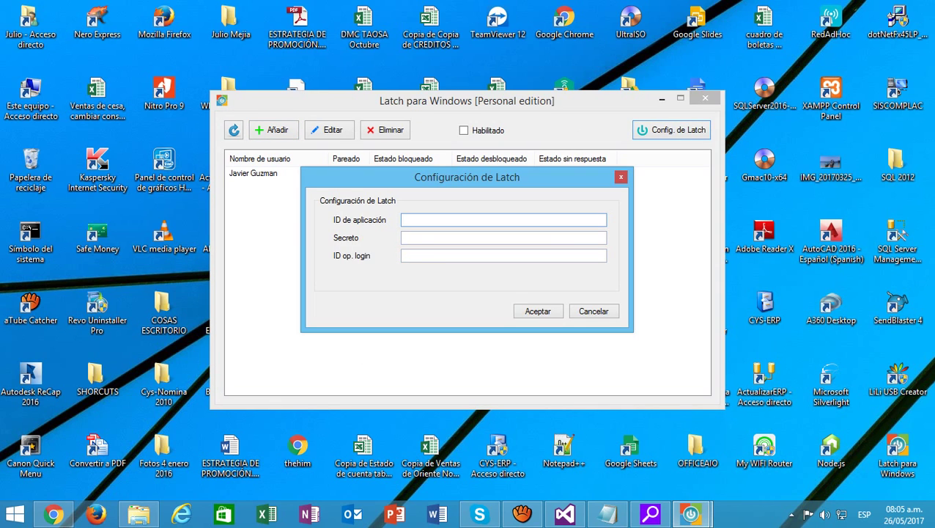
- In Chrome, open Mis aplicaciones listing PC Escritorio and Laptop Win10, and close the download bar
click(52, 513)
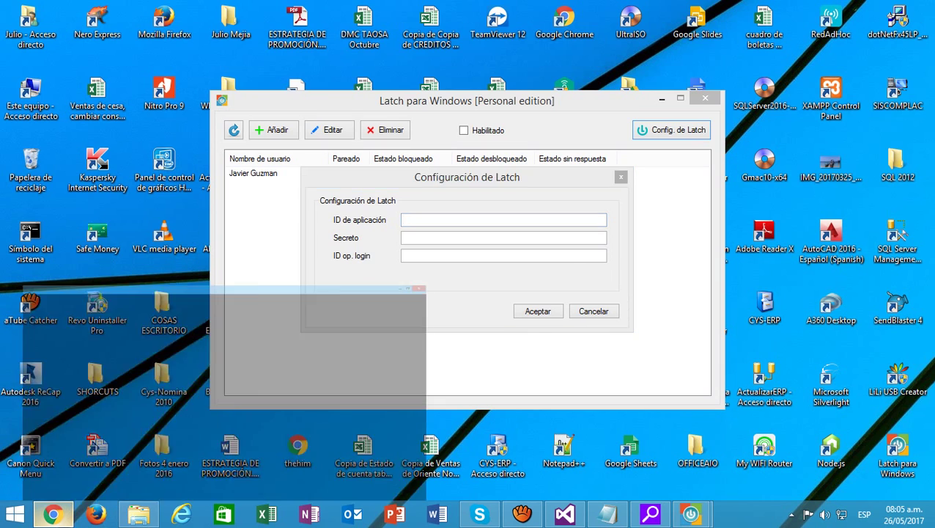
scroll(543, 279, up, 5)
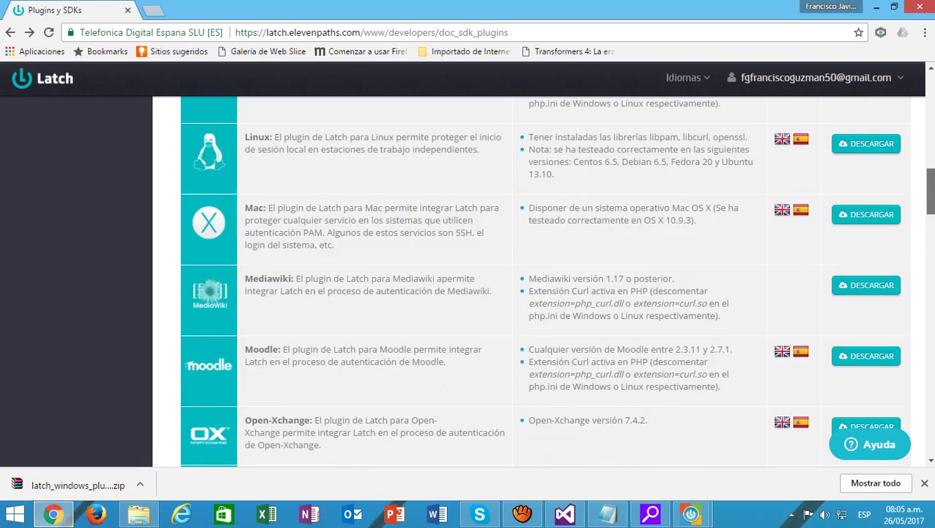
scroll(542, 278, up, 10)
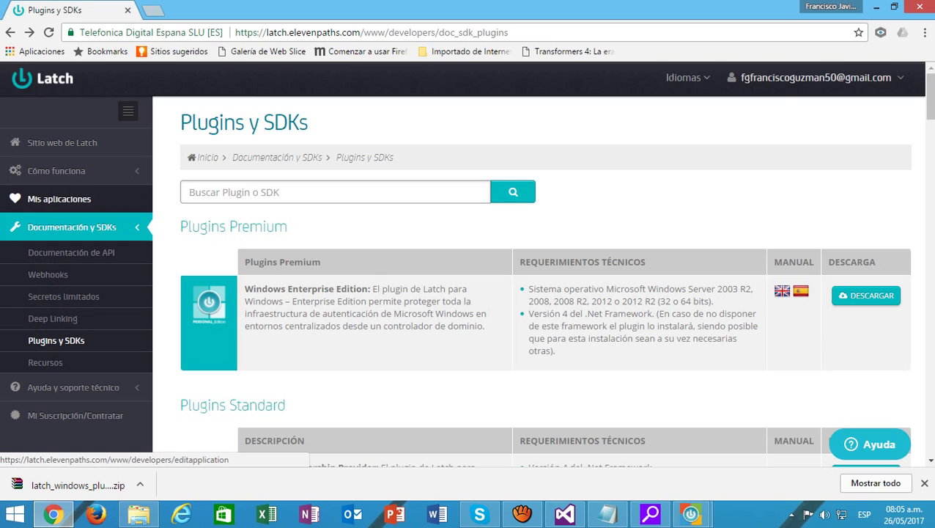
click(59, 199)
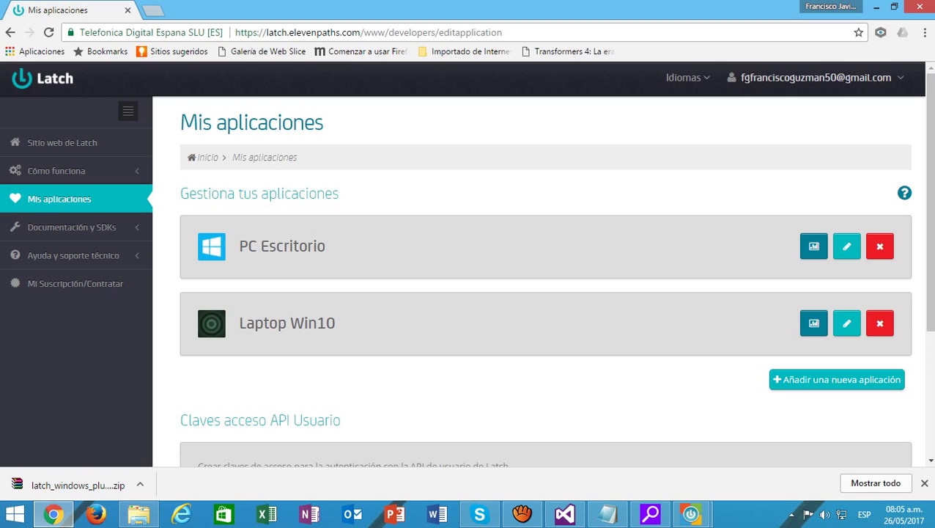
click(924, 483)
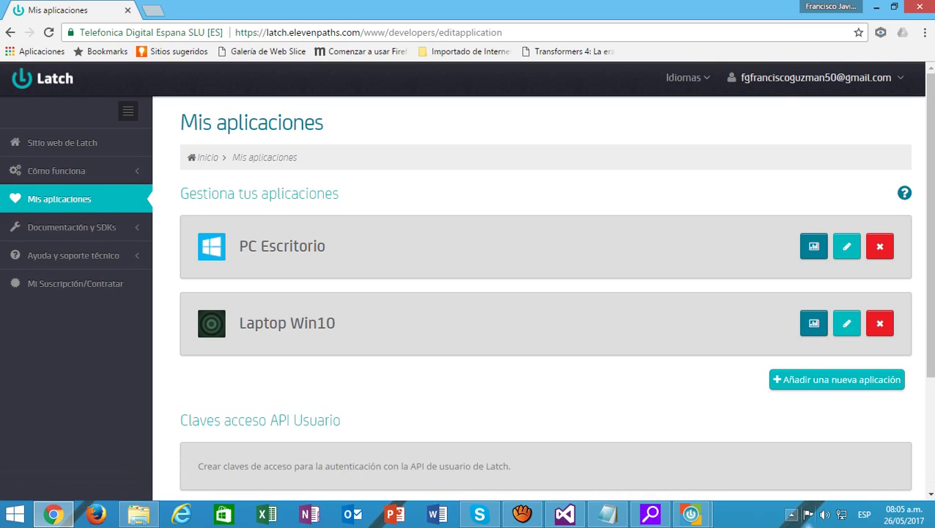
click(607, 513)
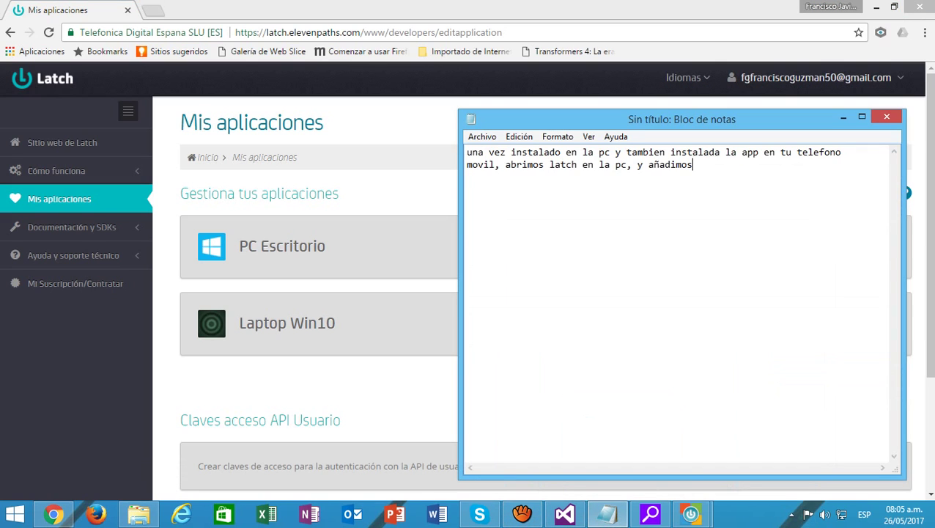
- Replace the note with 'ahora en el sitio web, vamos a añadir una nueva aplicacion' and minimize Notepad
key(ctrl+a)
key(BackSpace)
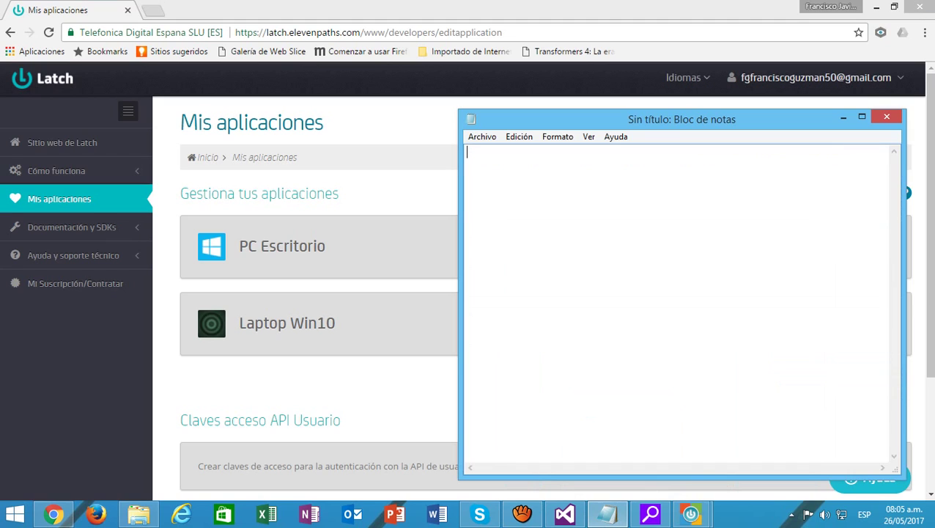
text(ahora en el sitio we)
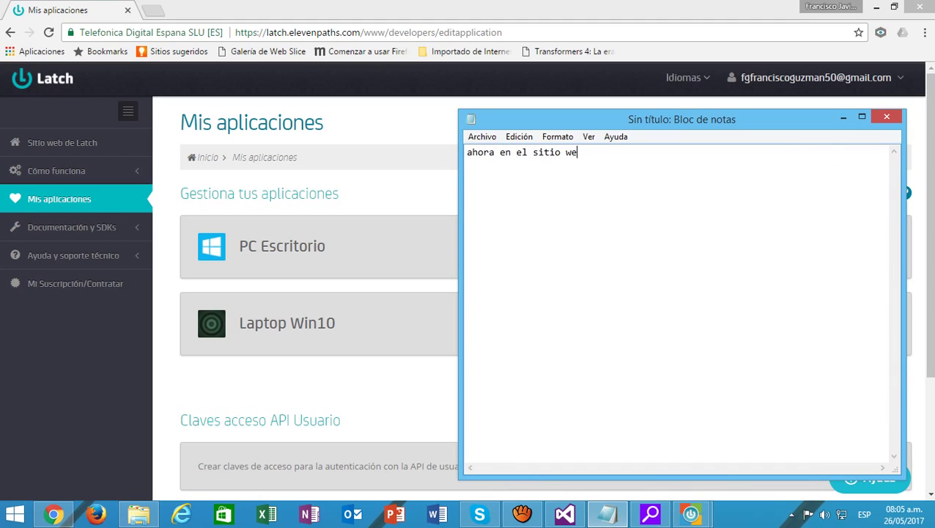
text(b movil,)
text( vamos)
key(BackSpace)
key(BackSpace)
key(BackSpace)
key(BackSpace)
key(BackSpace)
key(BackSpace)
key(BackSpace)
key(BackSpace)
key(BackSpace)
key(BackSpace)
key(BackSpace)
key(BackSpace)
key(BackSpace)
key(BackSpace)
text(b, vamos a añadir )
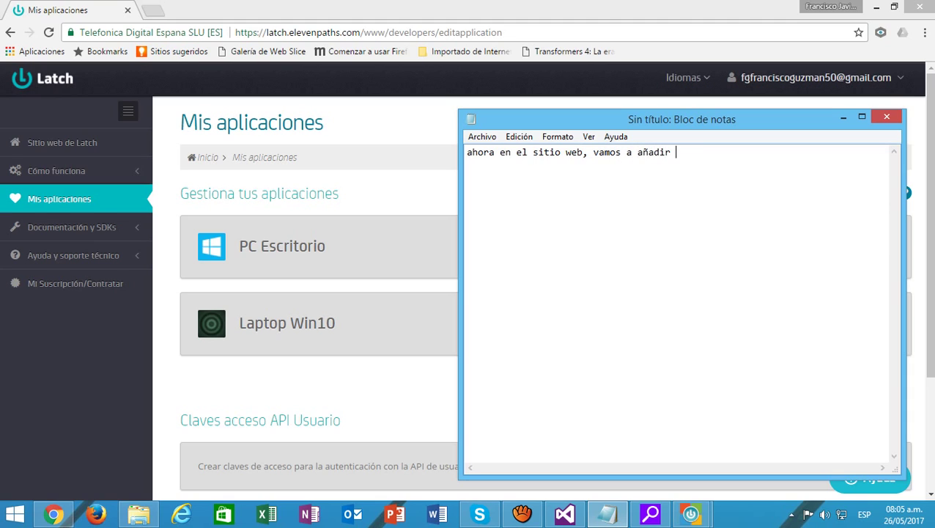
text(una nueva aplicaion)
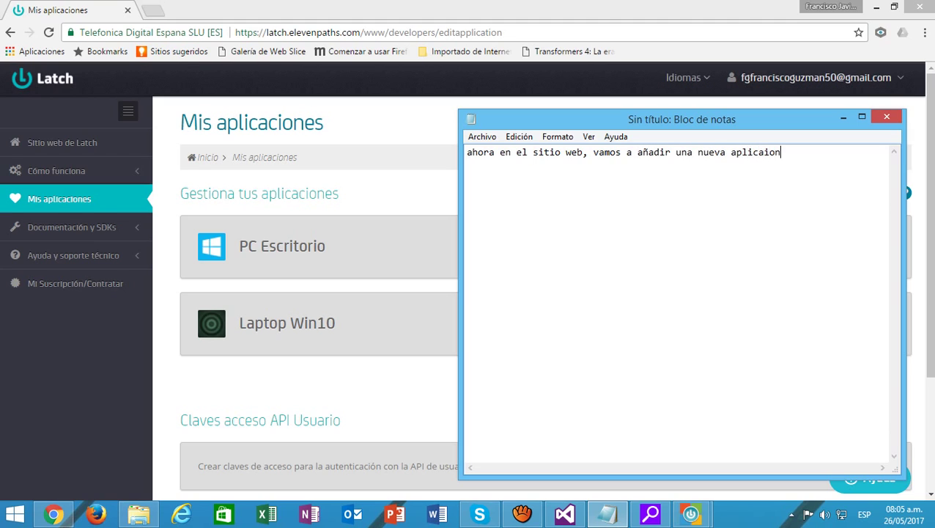
key(Left)
key(Left)
key(Left)
text(c)
key(Right)
key(Right)
key(Right)
key(Return)
click(844, 116)
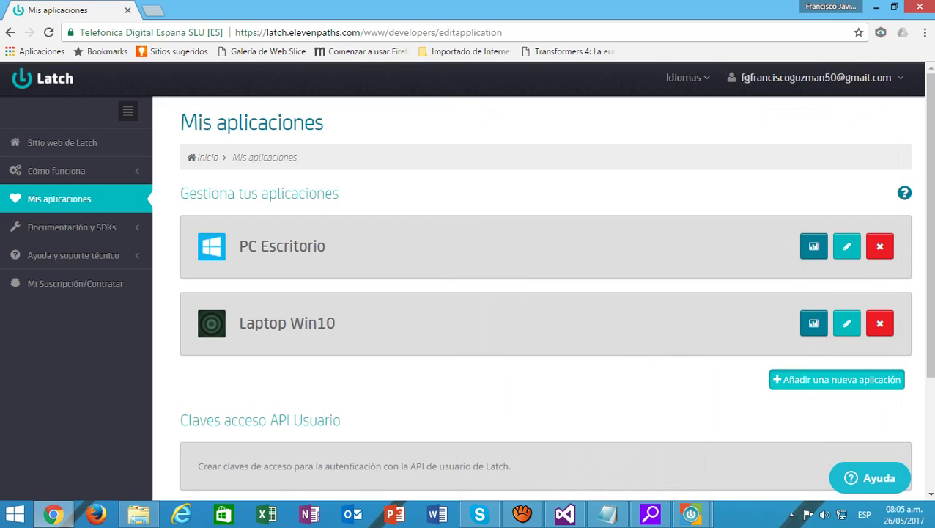
- Try adding application 'JavierGuzman8.1', hit the subscription limit, and go back to the applications list
click(836, 379)
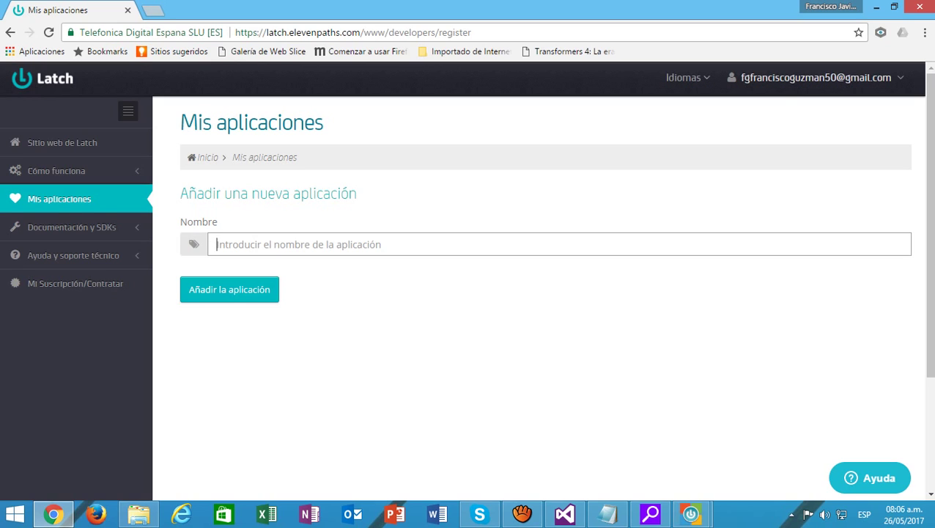
text(Javier)
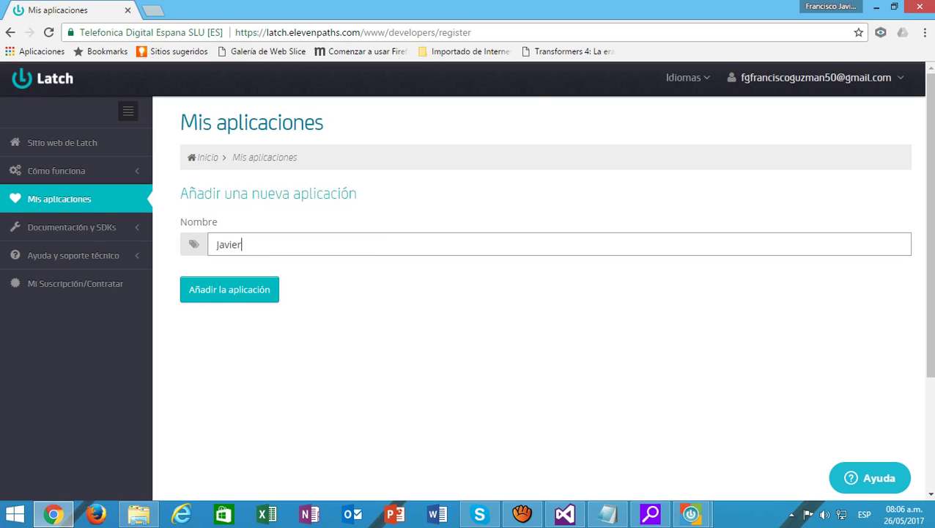
text(Guzman8.1)
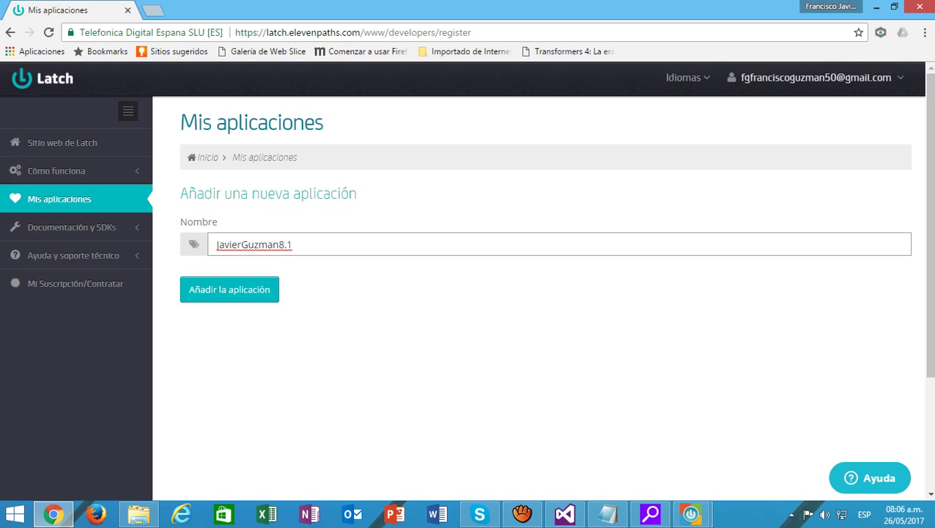
key(Return)
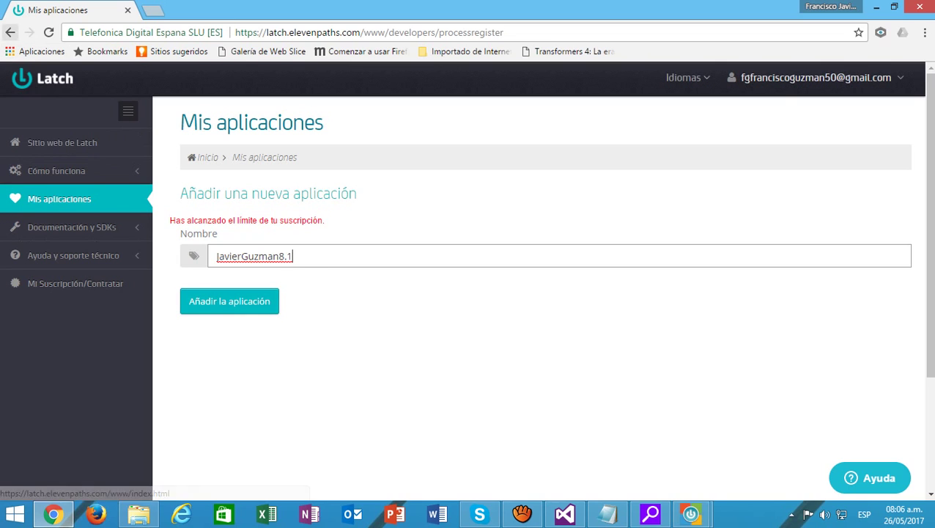
click(10, 33)
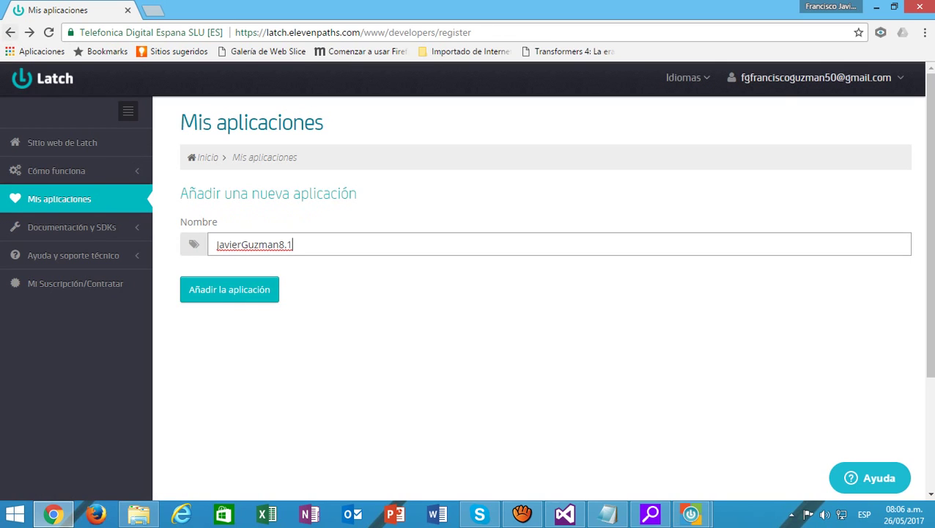
click(11, 32)
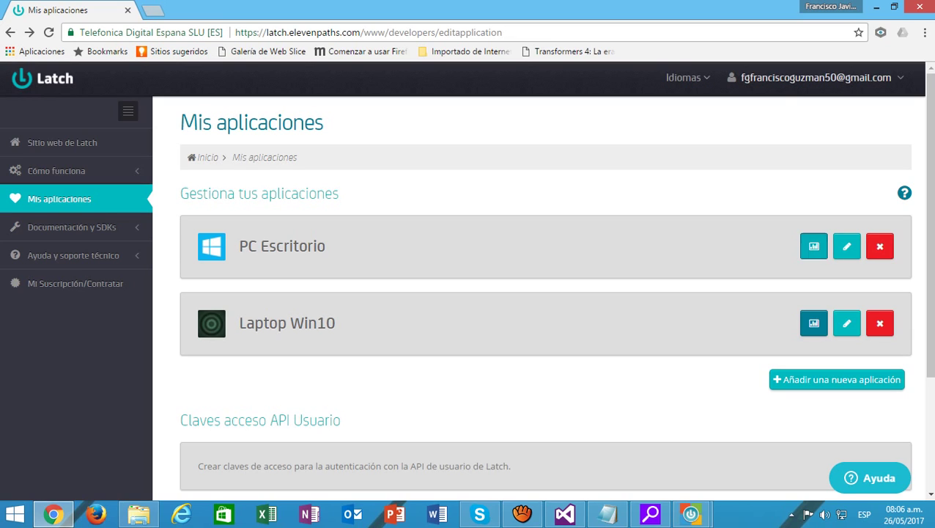
- Delete the PC Escritorio application, then register 'JavierGuzman8.1' from the name suggestion and view its page
click(879, 247)
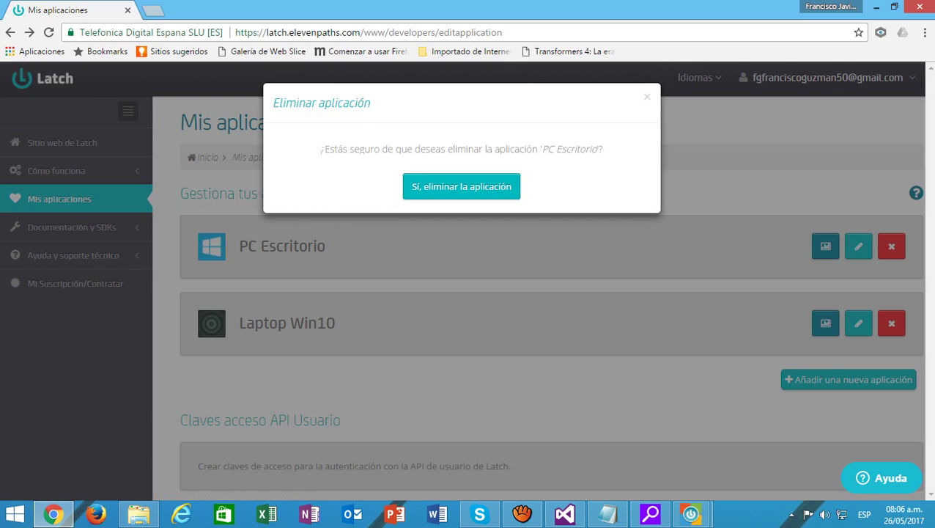
click(460, 186)
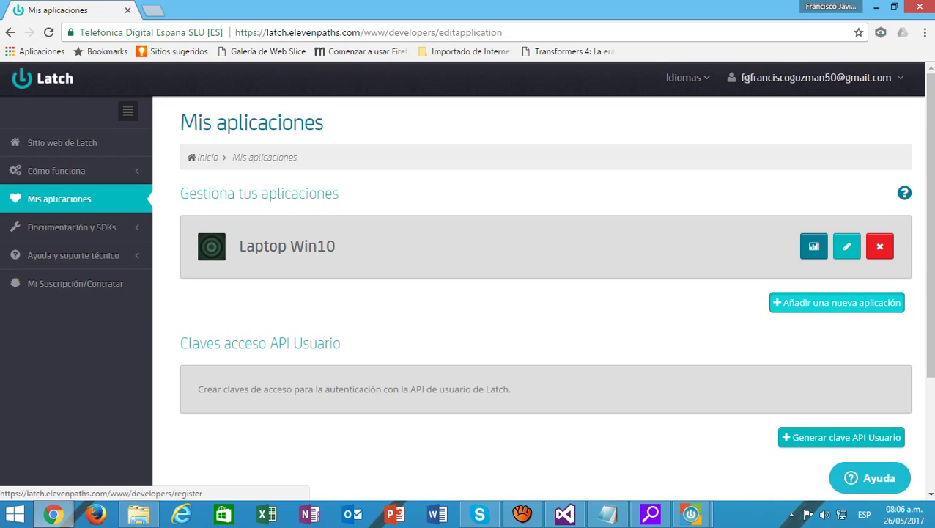
click(837, 302)
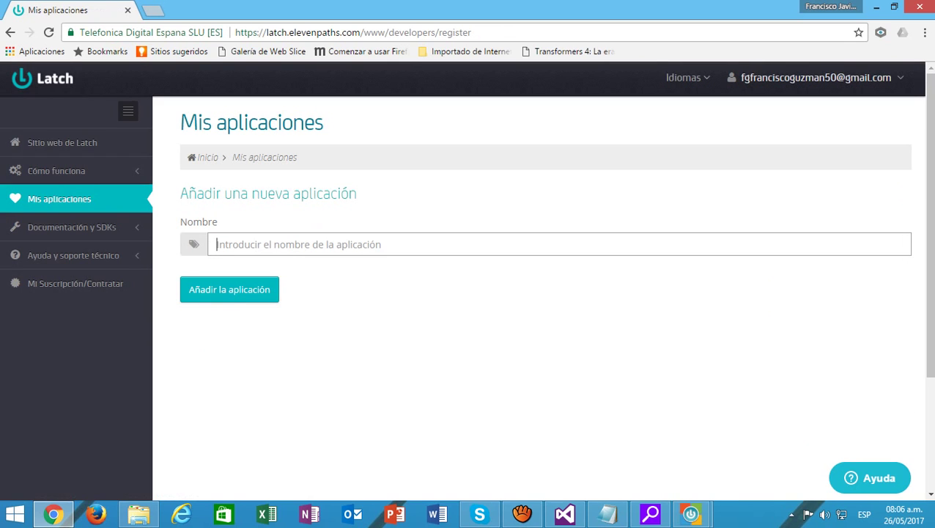
text(Javier)
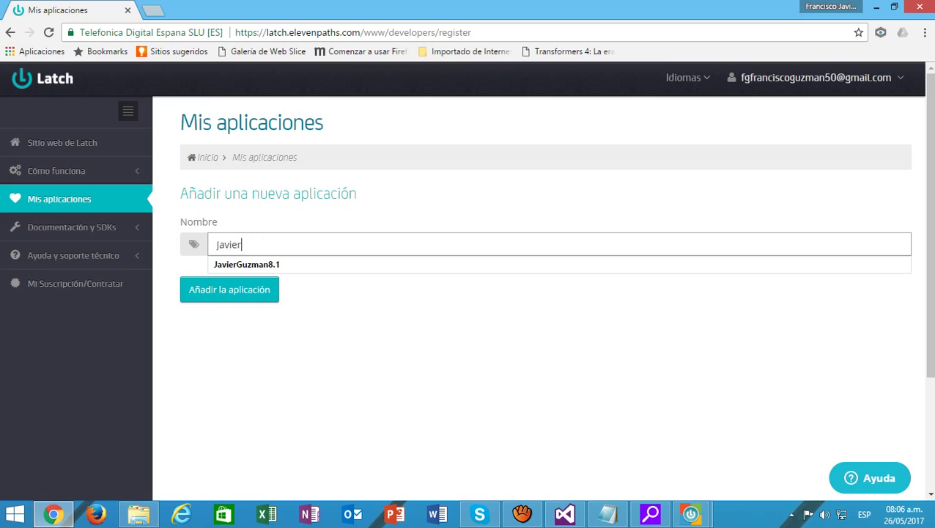
key(Down)
key(Return)
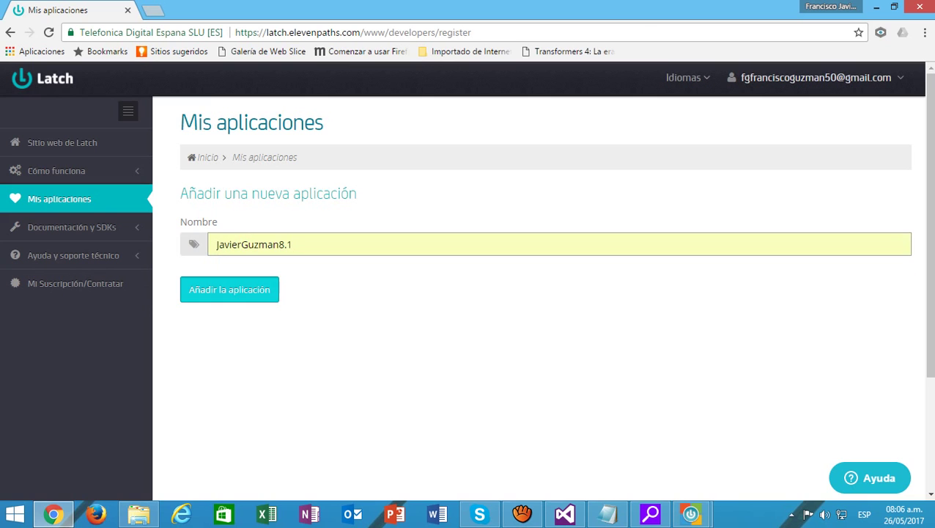
key(Return)
scroll(483, 307, down, 1)
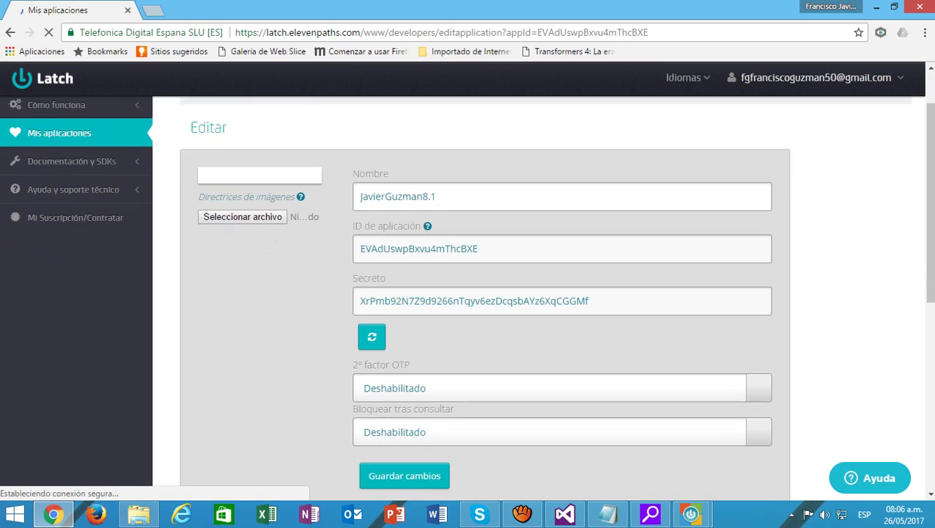
- Rewrite the note: the free subscription allows two applications, ending 'voy a cortar mi video por ahora'
key(alt+Tab)
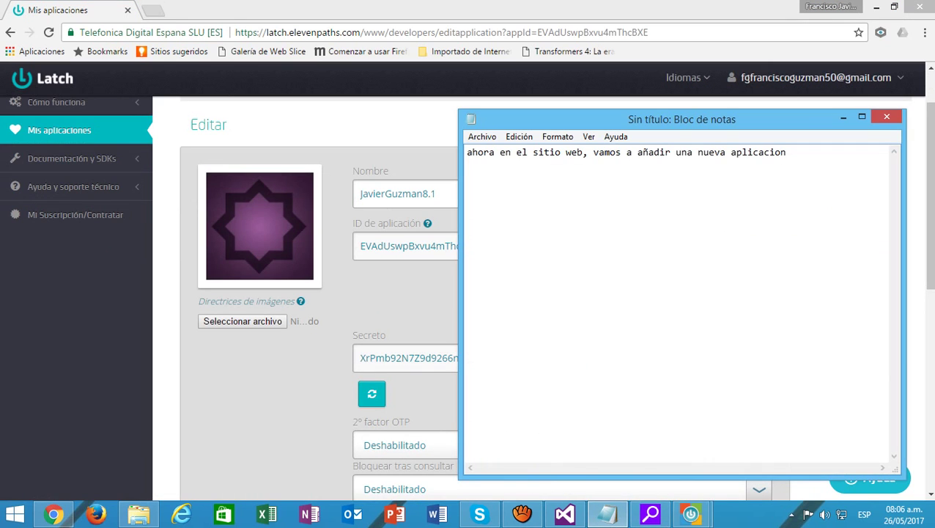
drag(681, 119, 480, 128)
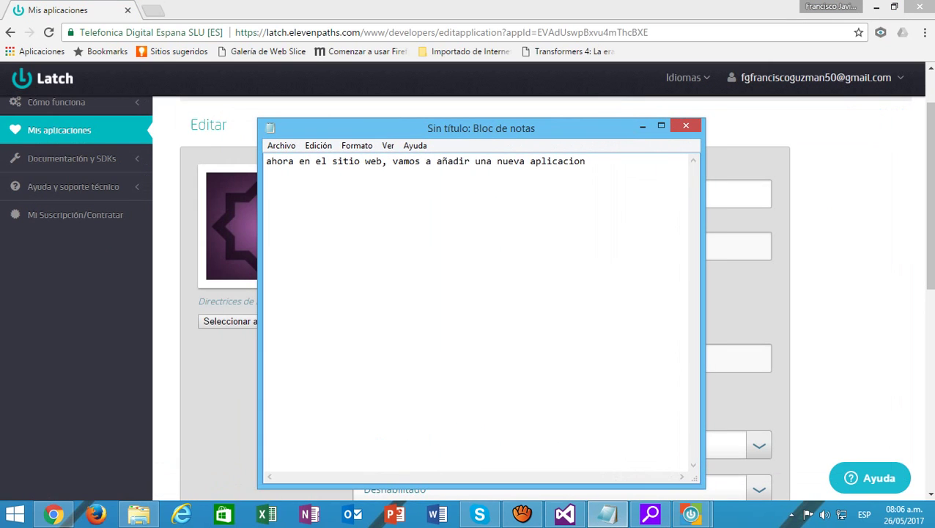
drag(585, 161, 266, 161)
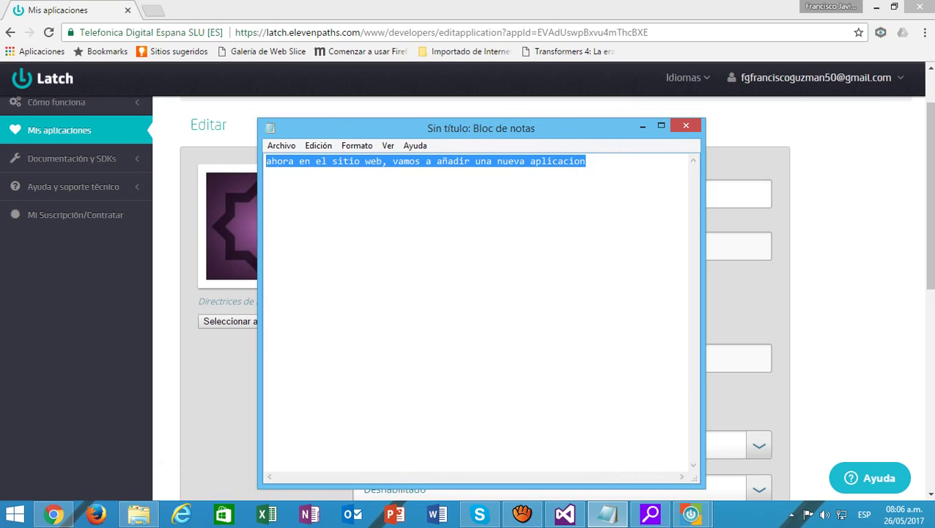
key(ctrl+x)
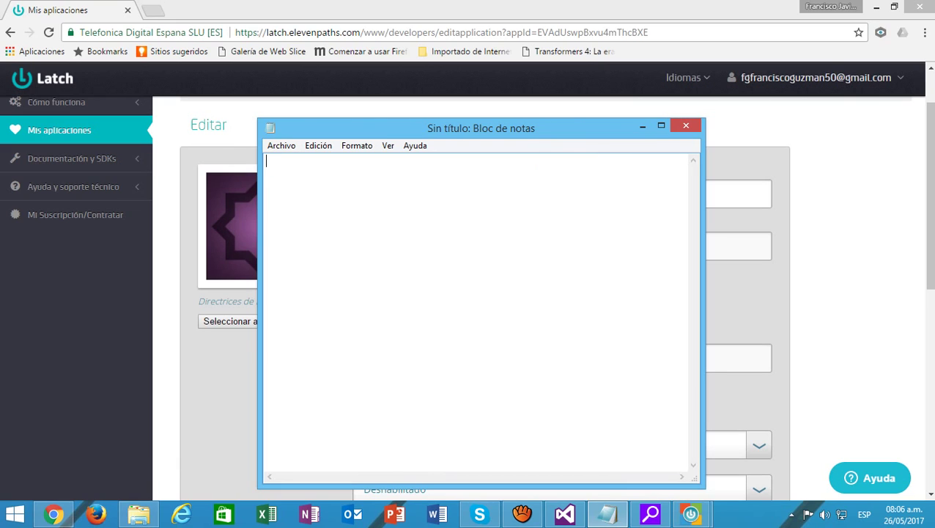
text(alli esta , lo que pasa)
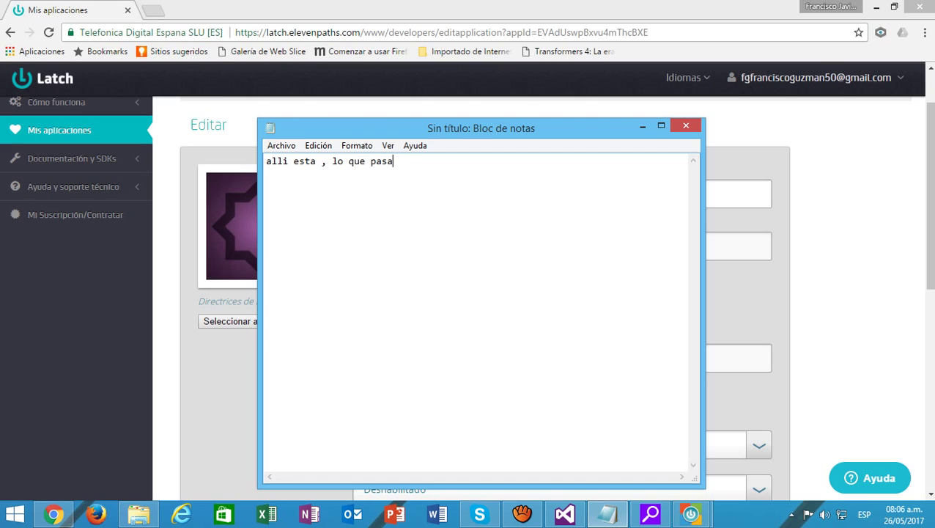
text( esque en una susc)
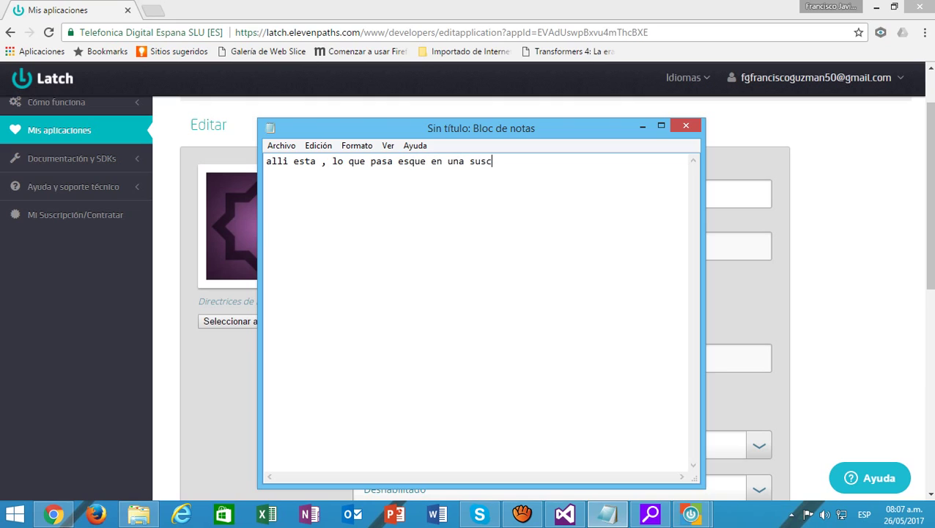
text(ribcion gratuita )
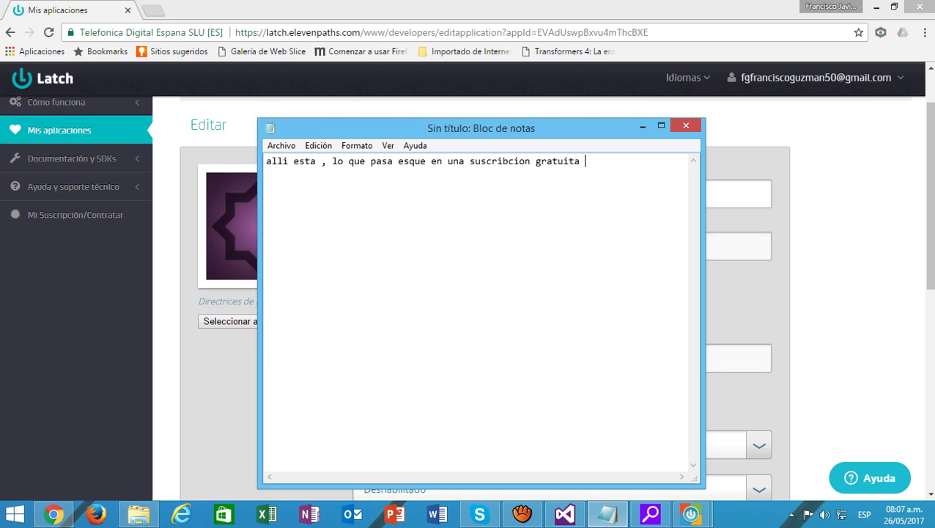
text(solo me permite dos)
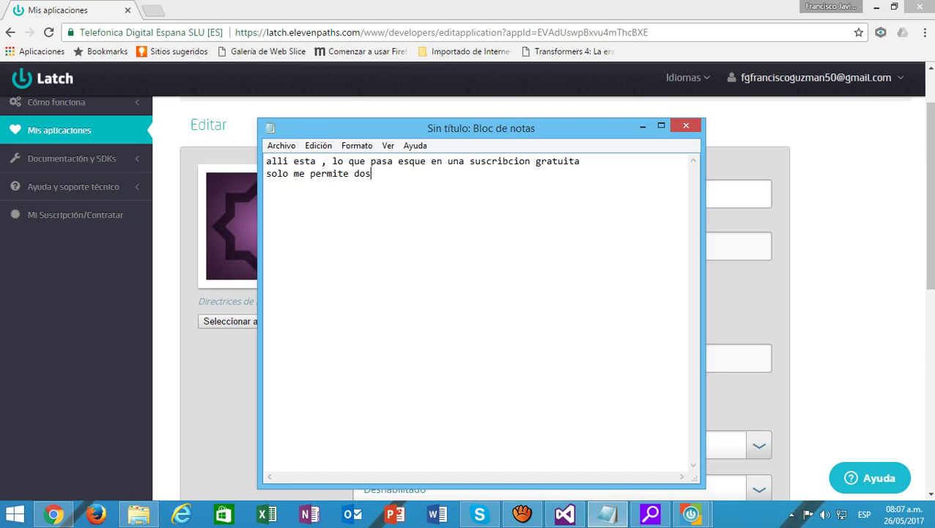
text( aplicaciones)
text(voy a co)
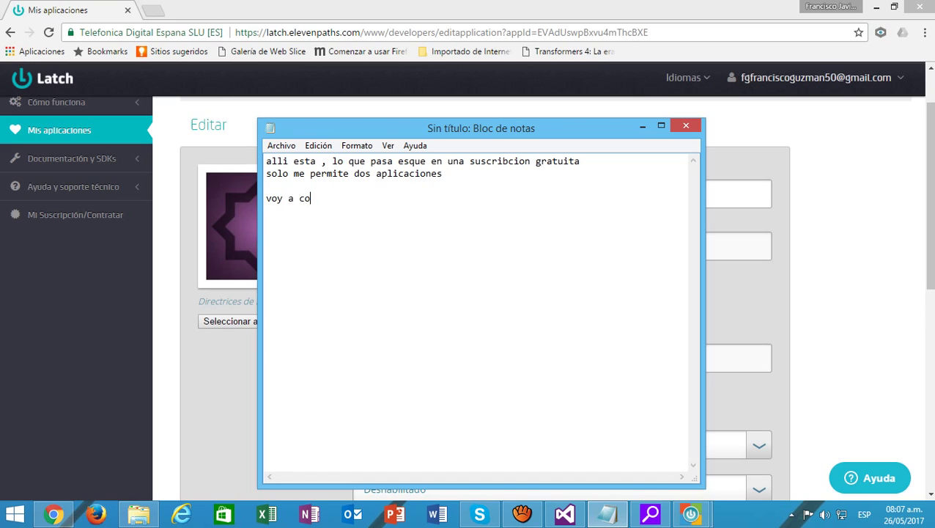
text(rtar mi video por ahora)
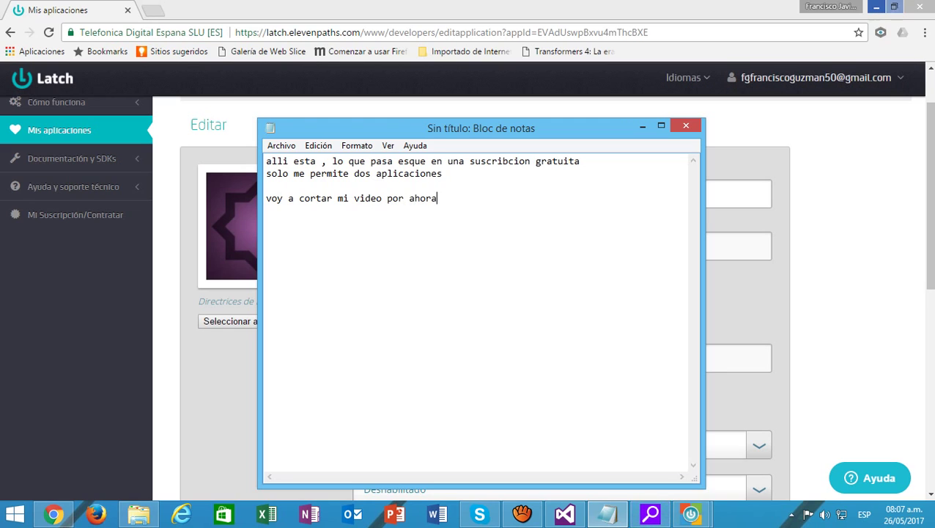
- Uncover the Latch configuration and start a note listing its fields: Id de aplicacion, Secreto, ID o login
click(876, 6)
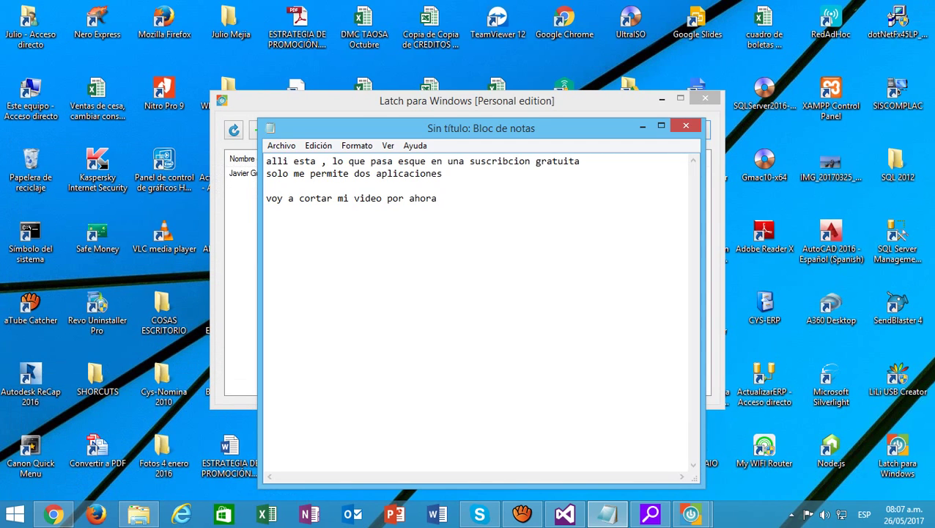
click(643, 126)
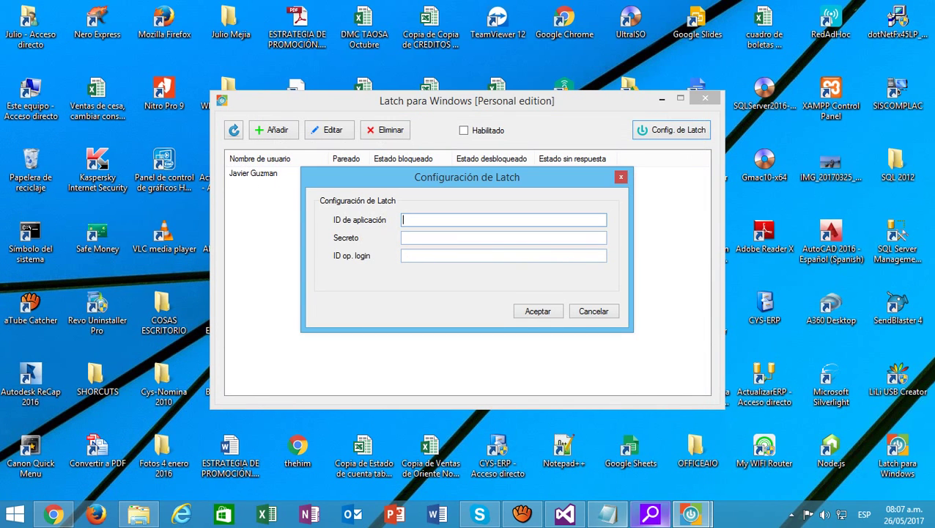
click(607, 513)
drag(557, 128, 903, 110)
key(ctrl+a)
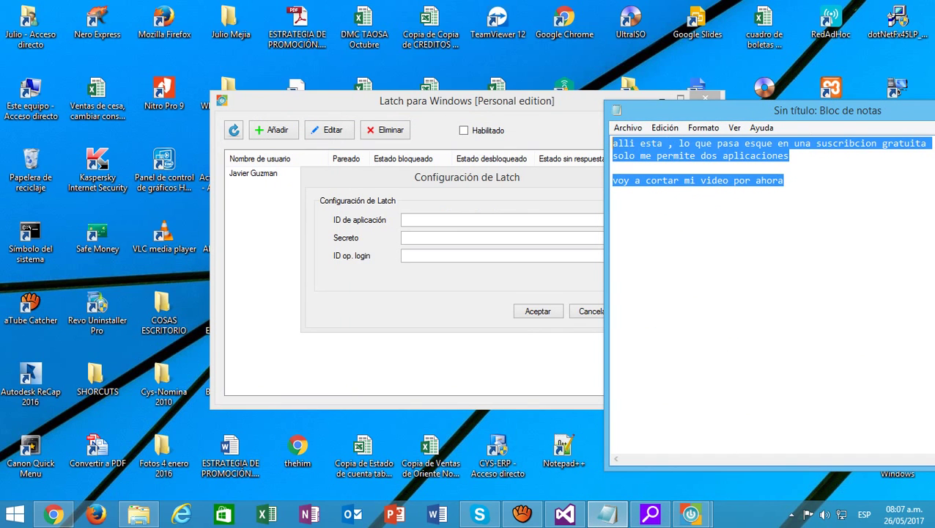
key(Delete)
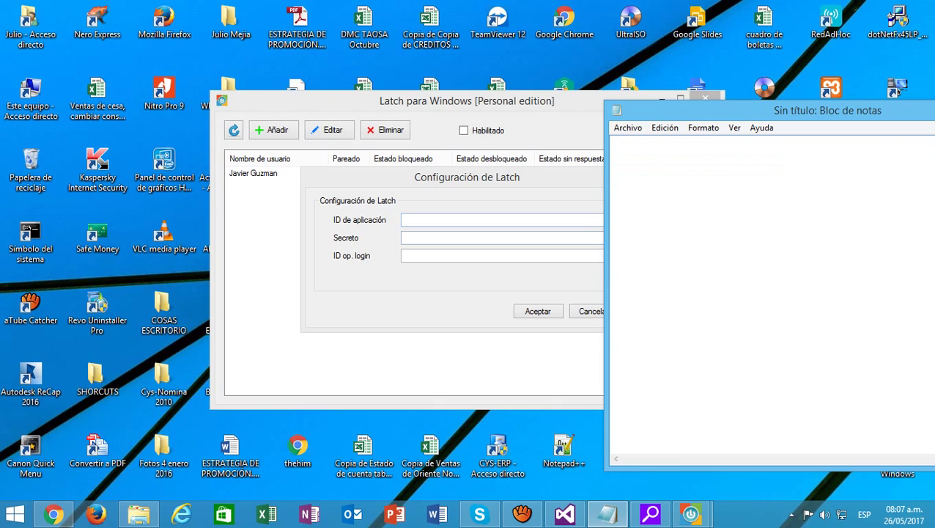
text(aqui en la configuracion)
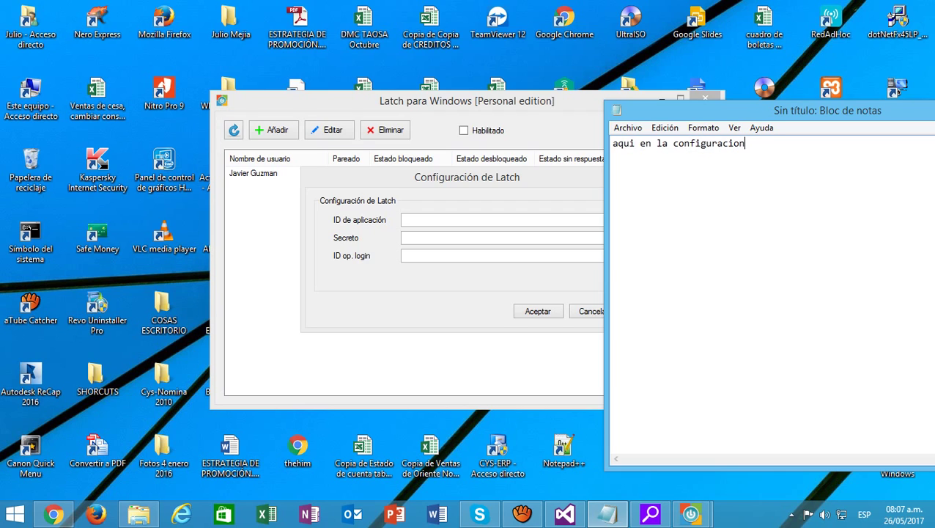
text( de latch )
text(pide)
text( :)
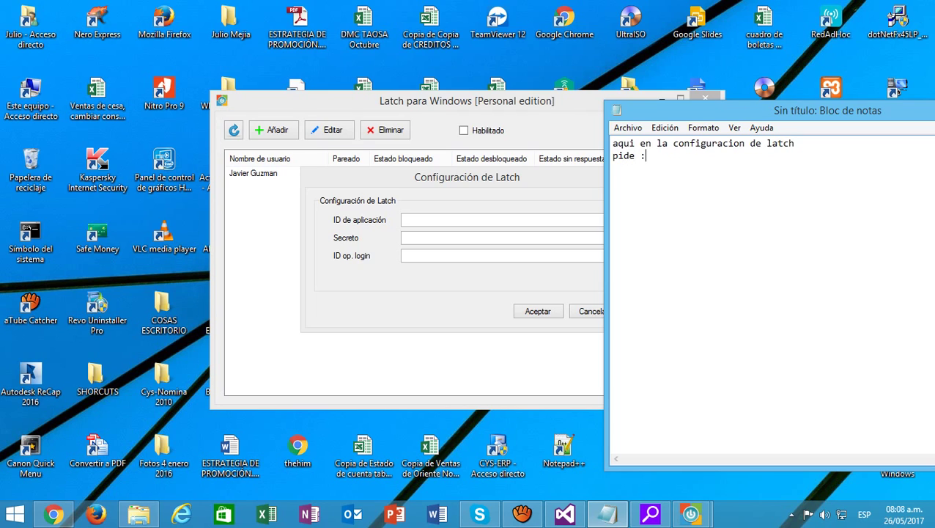
key(Return)
key(Return)
text(Id de aplicacion )
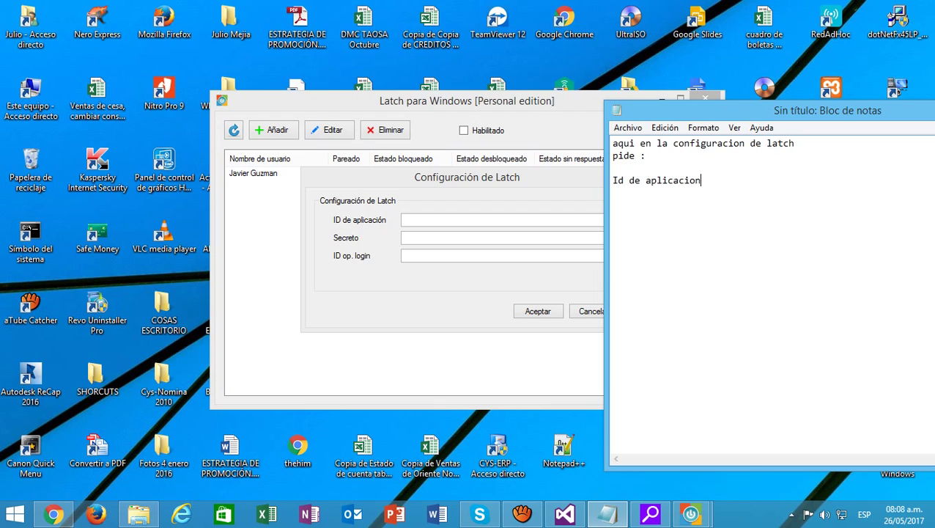
text(Secreto)
key(Return)
text(ID op)
text(o login)
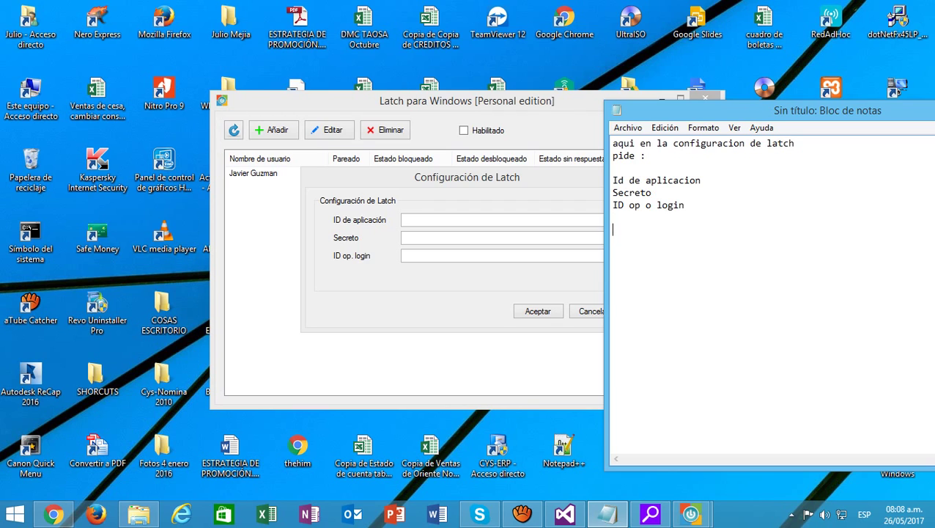
- Add that these values come from the website's new application and are pasted in, then Aceptar
text(estos datos les apare c)
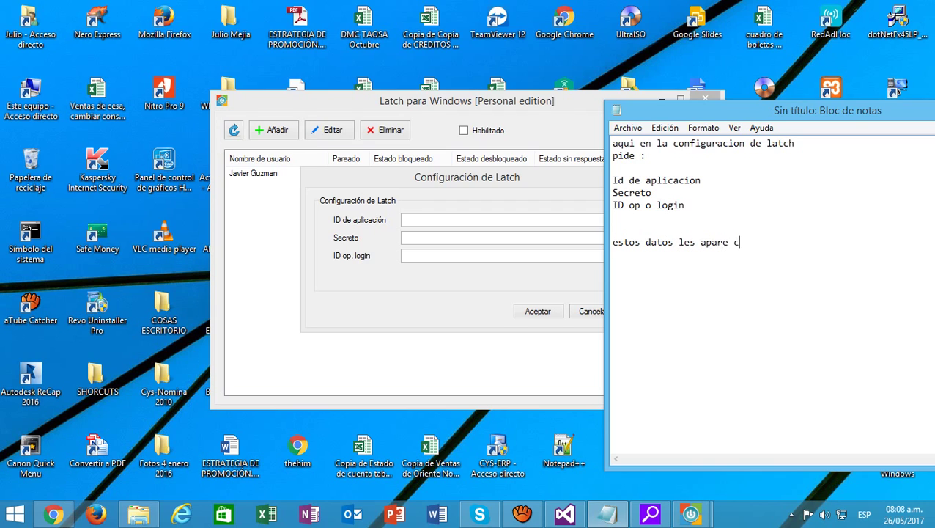
key(BackSpace)
text(ceran cuando agregen k)
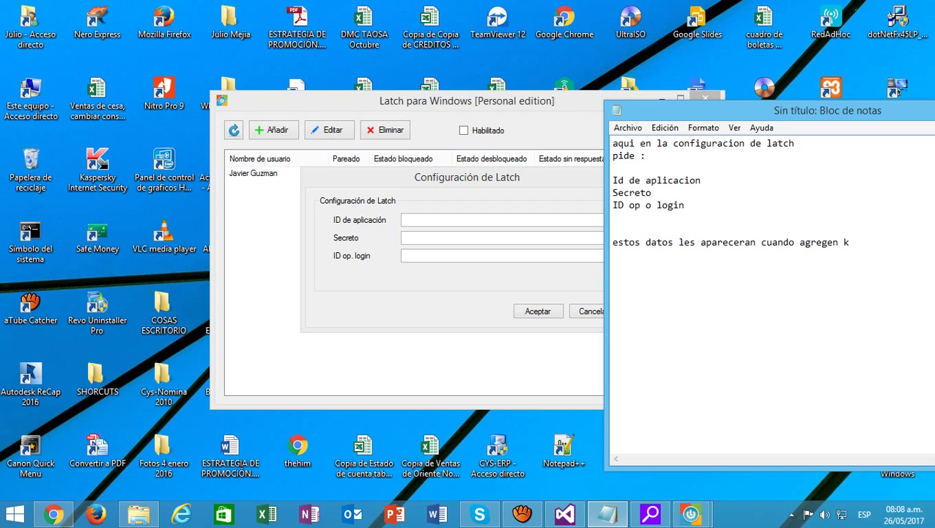
key(BackSpace)
text(la nueva)
key(Return)
text(aplicacion)
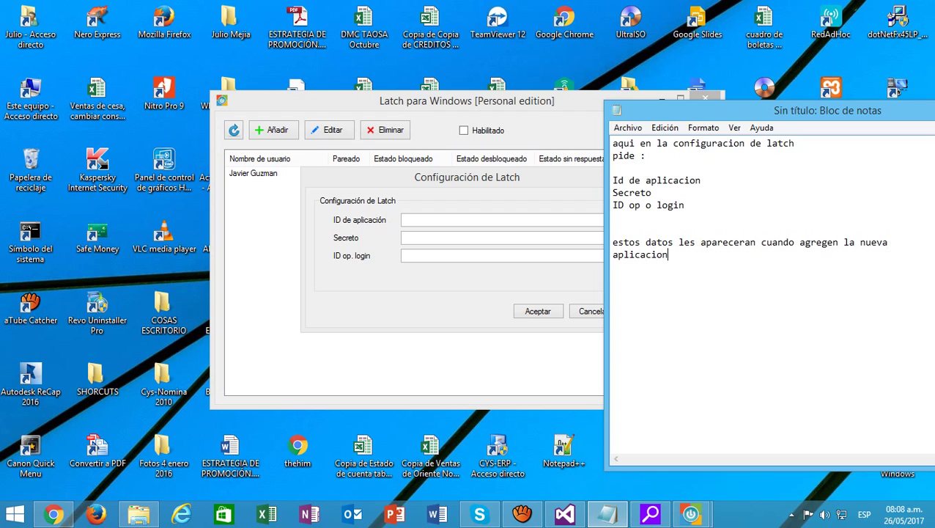
text( en el sitio web)
key(Return)
text(luego so)
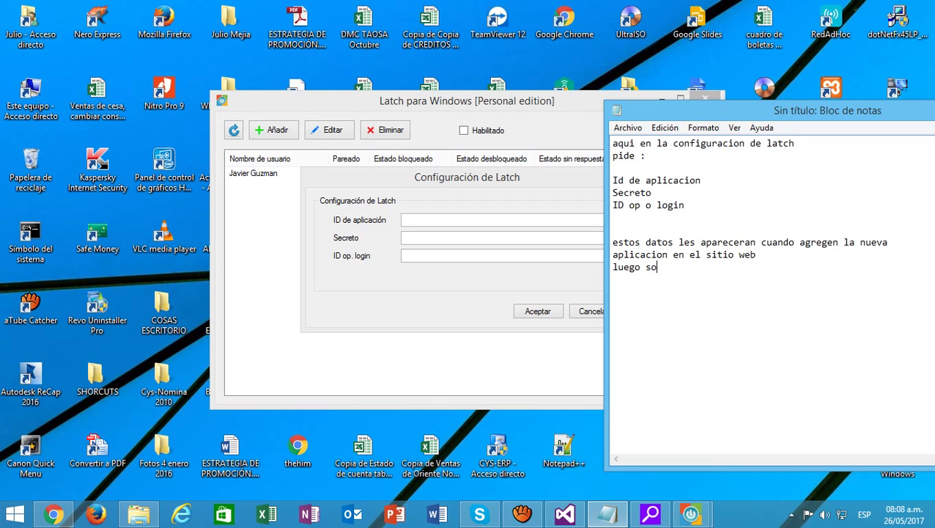
text(lo la copian y la pegan aqui)
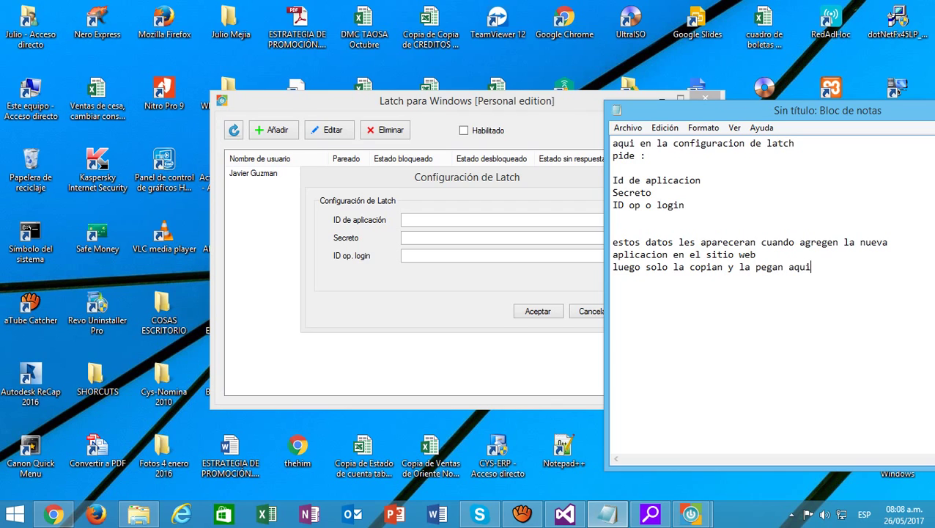
text( en el programa y )
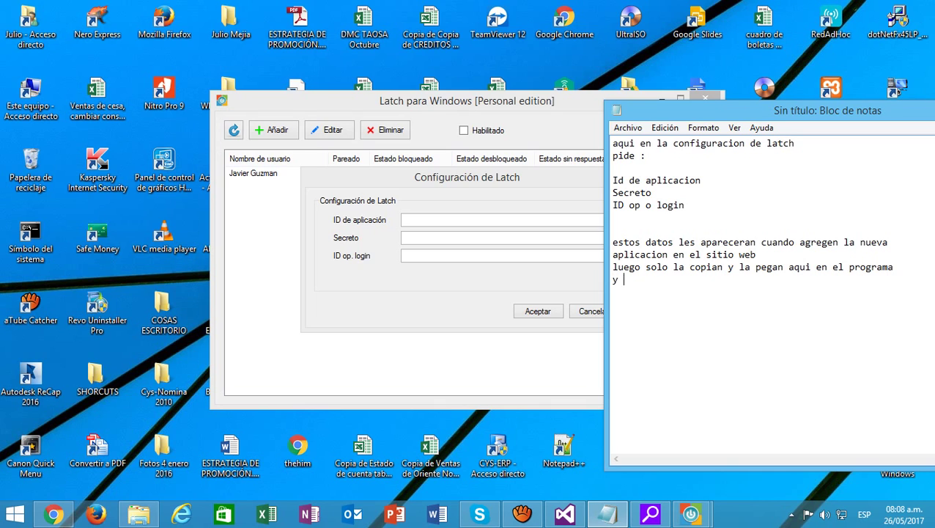
text(dan clic en acepat)
key(BackSpace)
key(BackSpace)
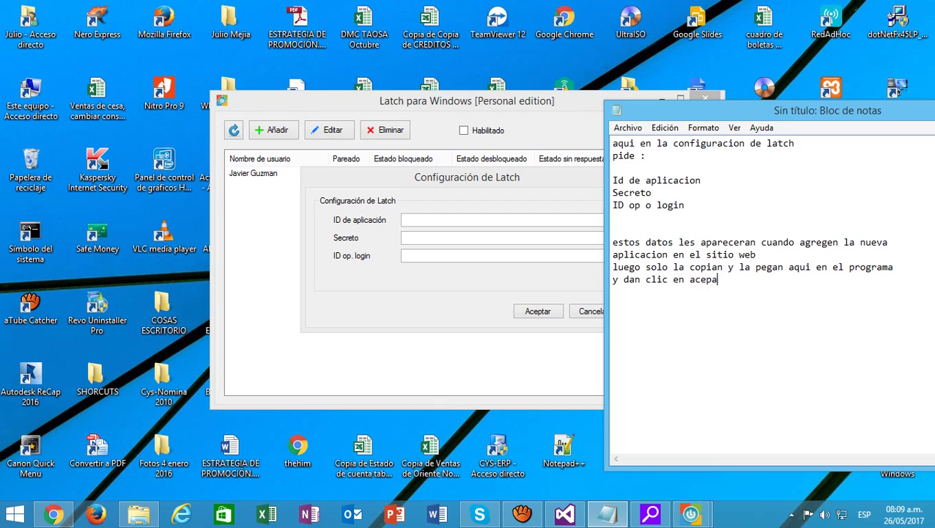
text(tar)
- Move Notepad aside, glance at the screen recorder settings, and bring Notepad back
drag(748, 110, 609, 111)
click(856, 112)
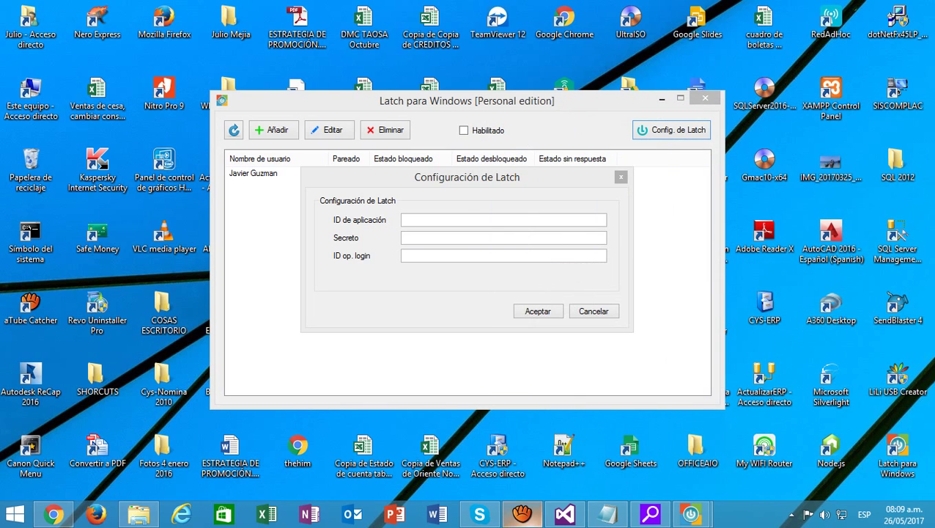
click(522, 514)
click(592, 196)
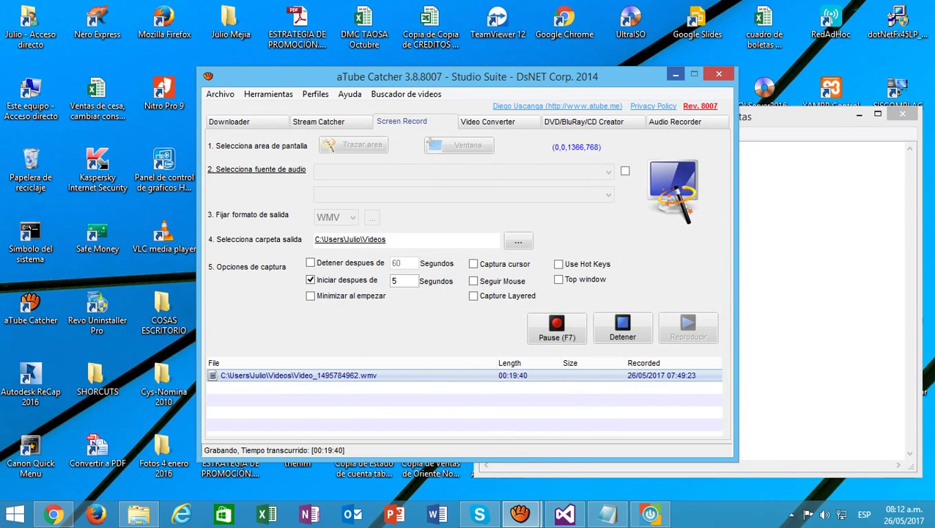
click(521, 514)
click(606, 514)
- Note that the site's application ID and secret were added to the Latch configuration
text(ok, ya )
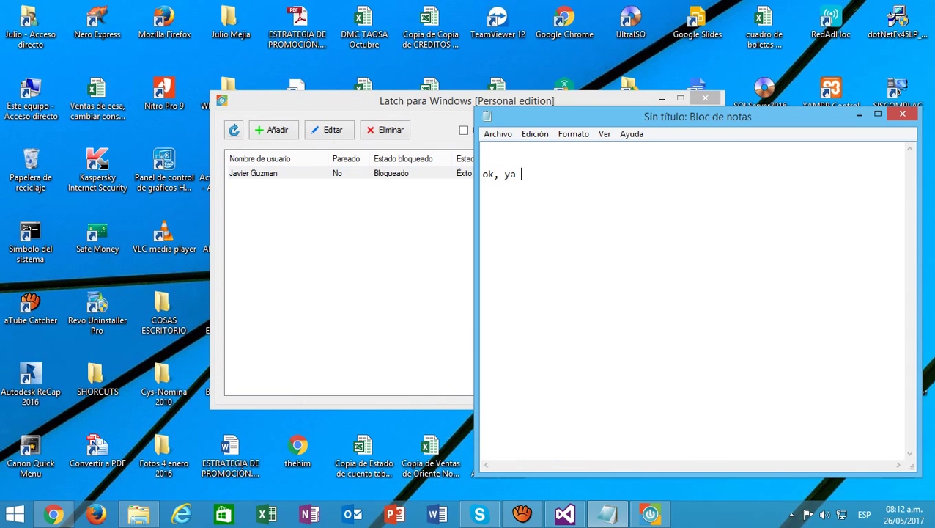
text(agrege el id de ap)
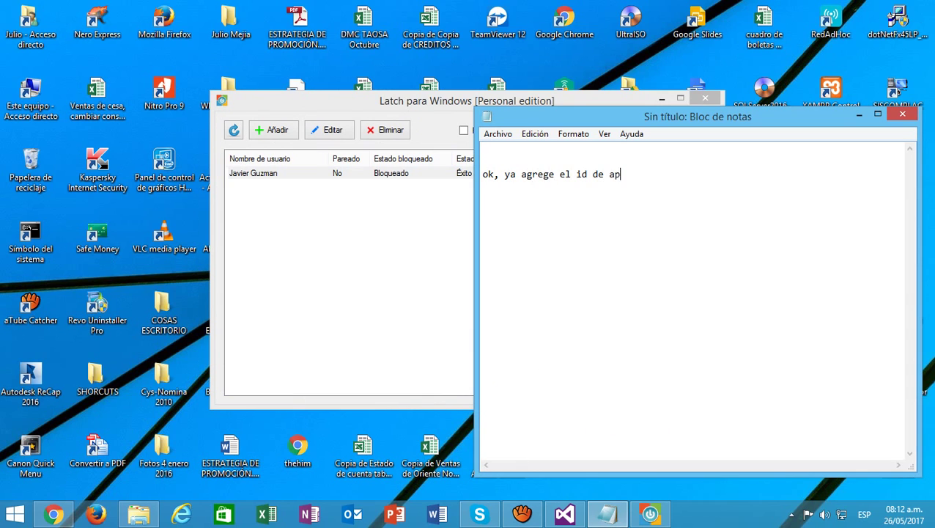
text(licaciion y el secr)
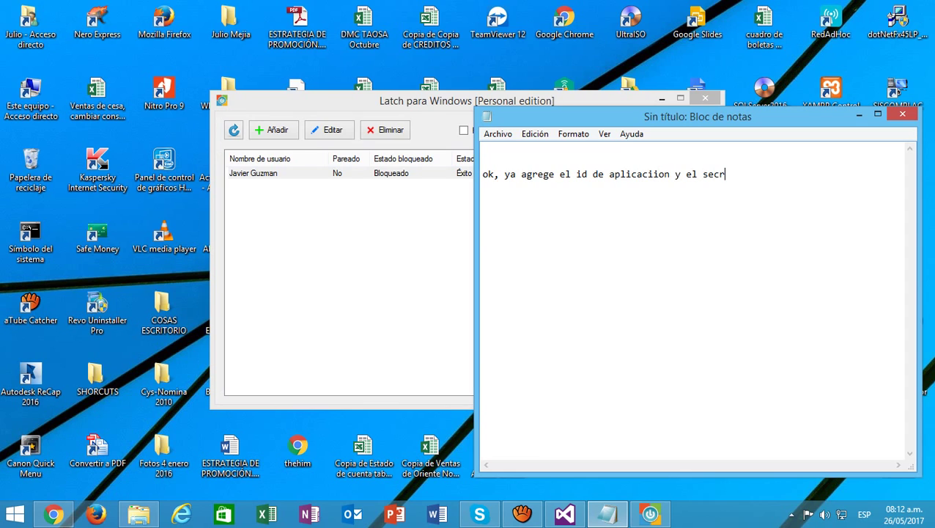
text(eto que me dieron el)
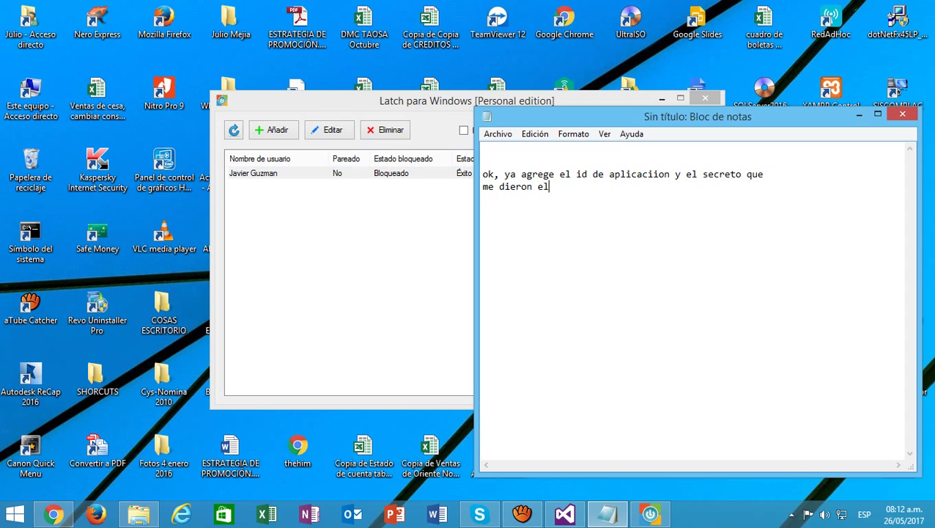
key(BackSpace)
text(n el sitio web a m)
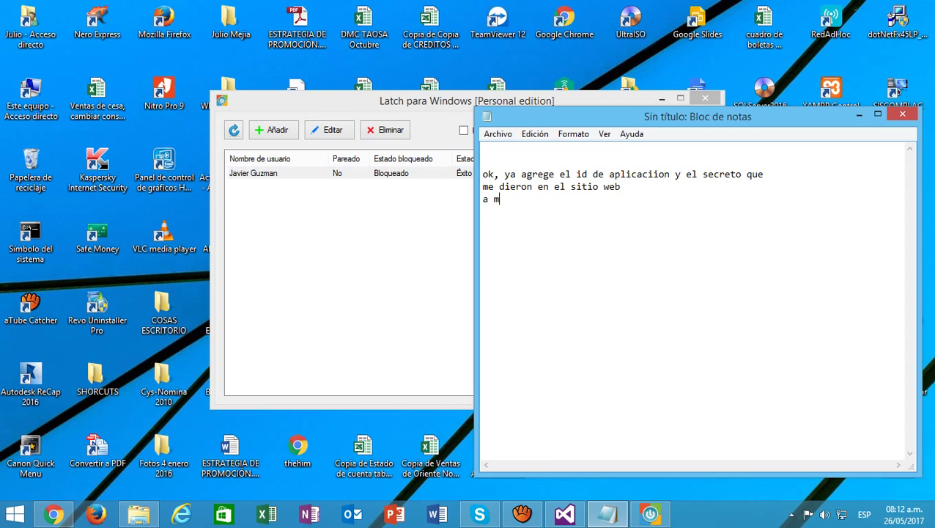
text(i configuracion )
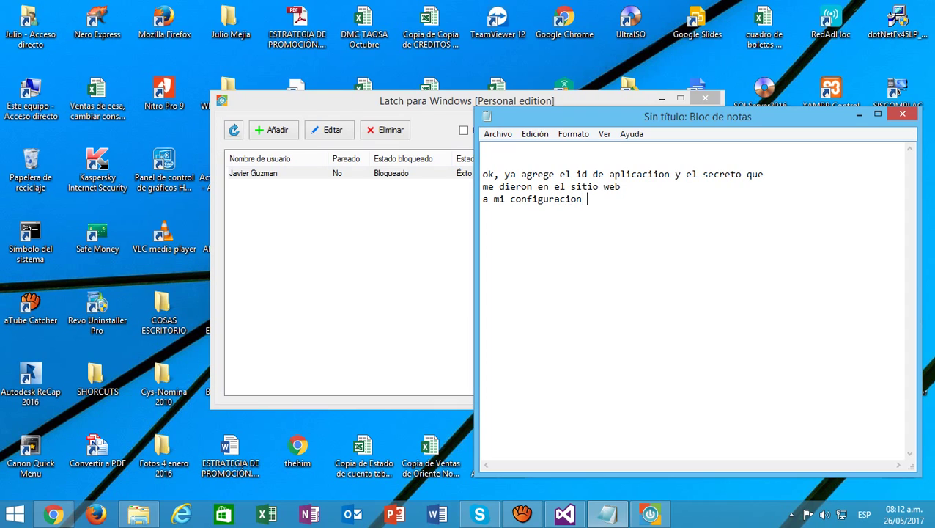
text(de latch)
key(alt+Tab)
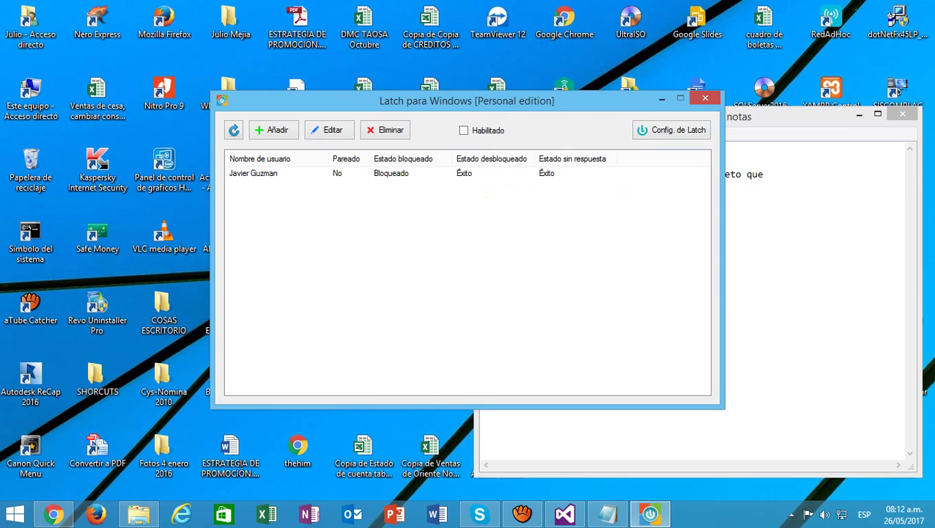
- Open Opciones de usuario for the listed user and clear the old note beside it
click(252, 173)
click(325, 129)
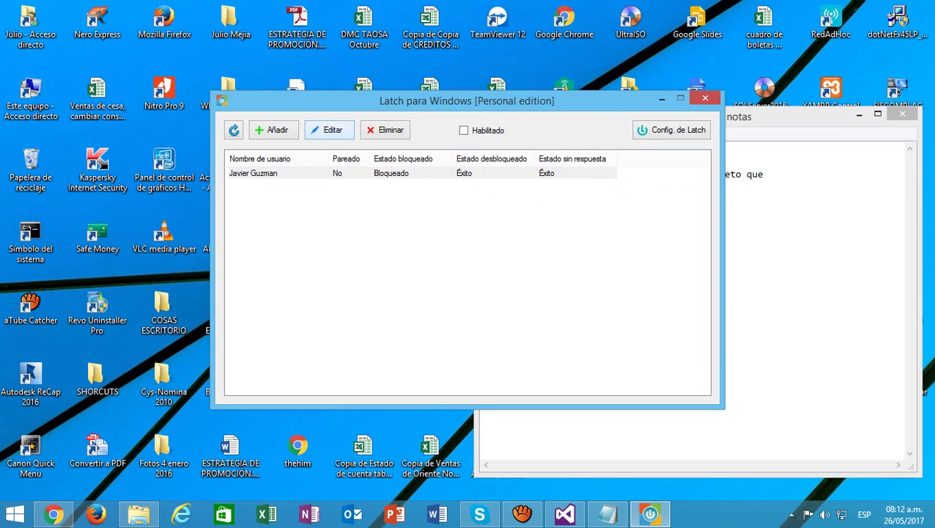
key(alt+Tab)
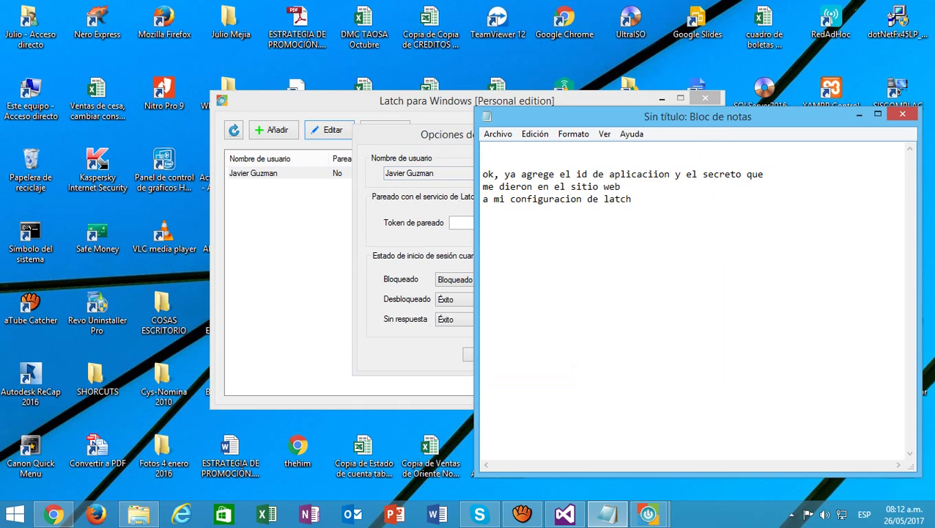
drag(696, 115, 849, 112)
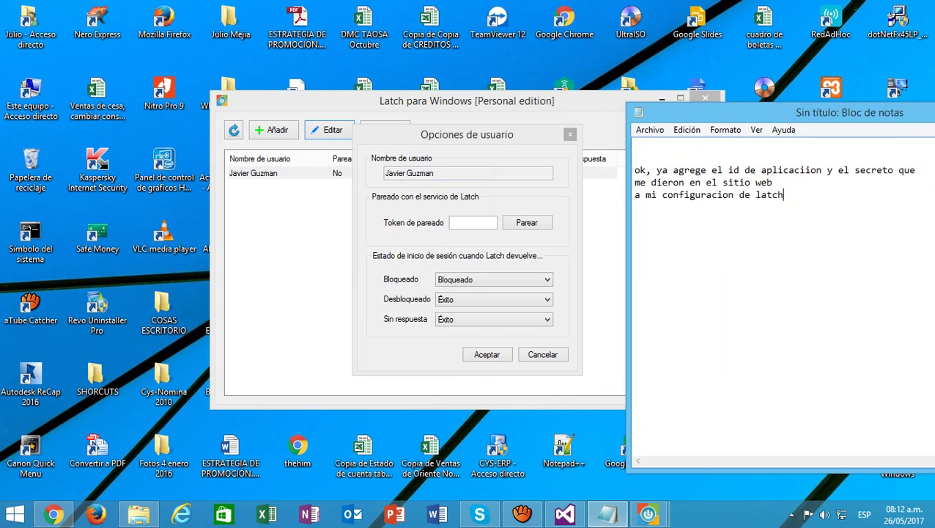
key(ctrl+a)
key(Delete)
- Write a note that the options show the user name and login options for blocked or unblocked access
text(a)
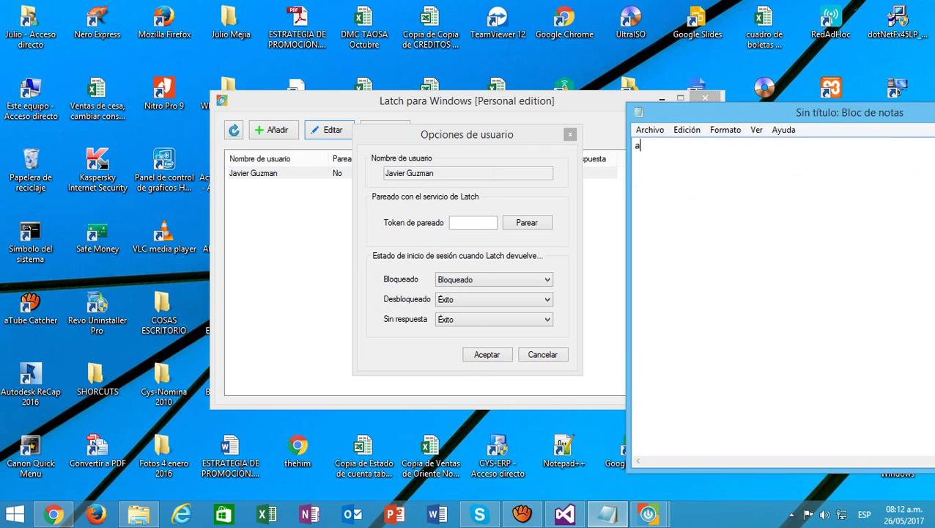
text(qui en opciones de usuario  )
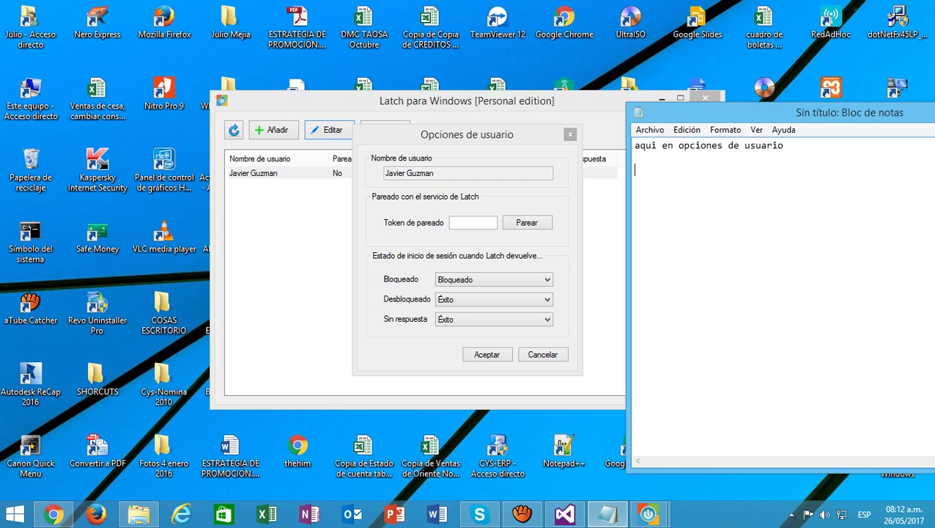
text(me sale mi nnombre de )
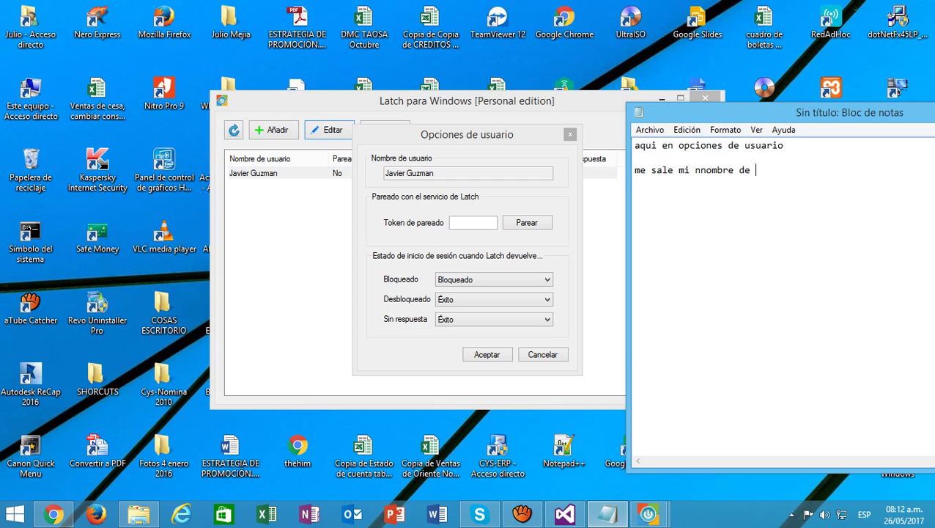
text(usuario)
key(Return)
key(Return)
text(y abajo las )
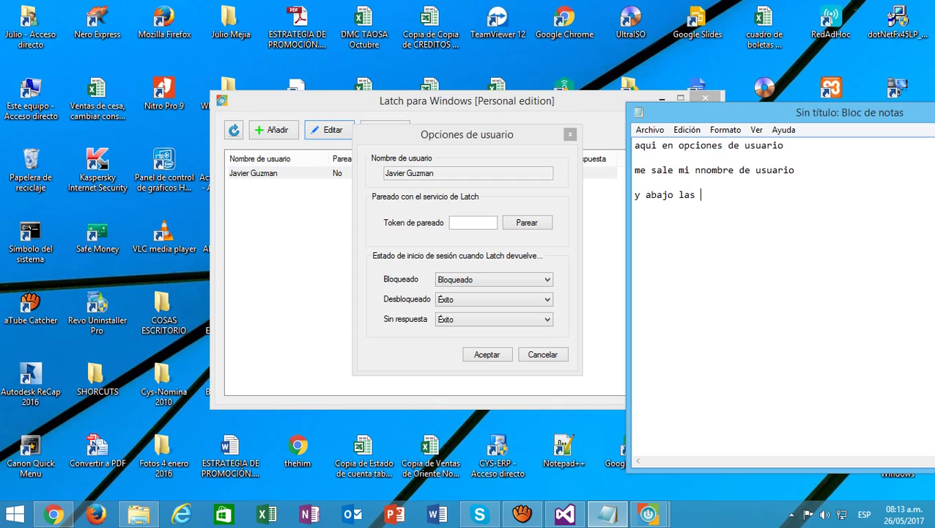
text(opciones de inicion de)
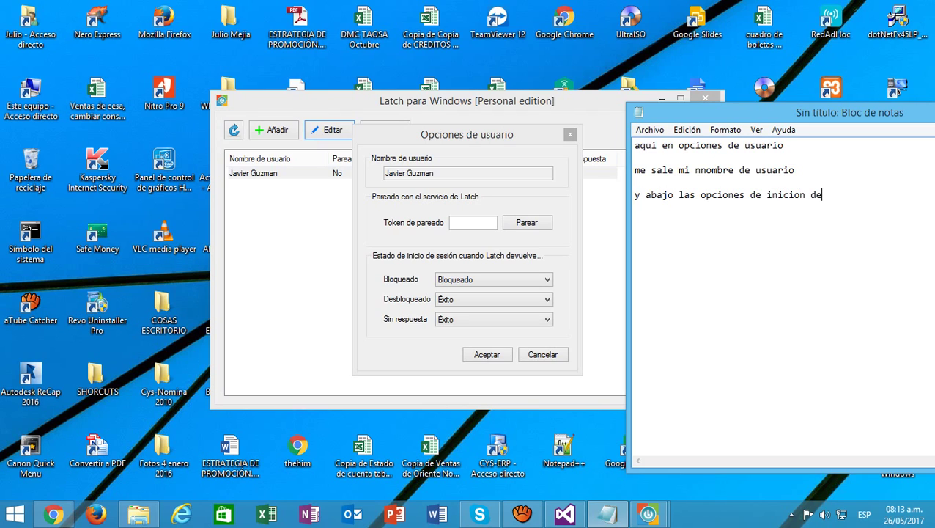
text( secion)
key(Return)
text(cuando yo tenga )
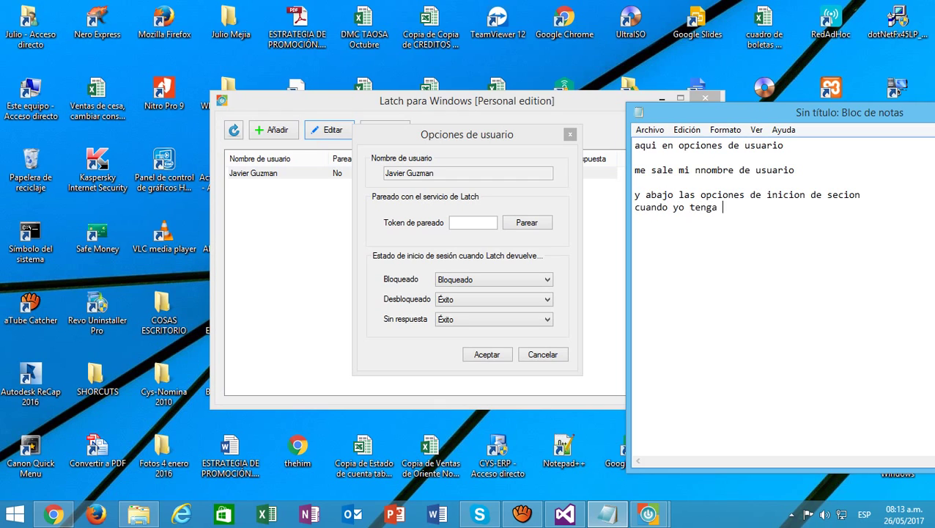
text(bloqueado o desblo)
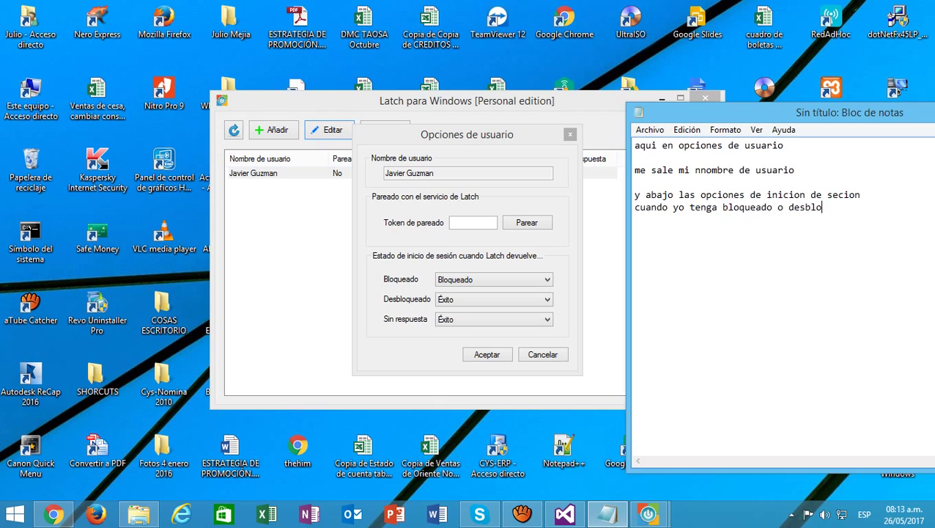
text(queado)
key(Return)
text(el acceso )
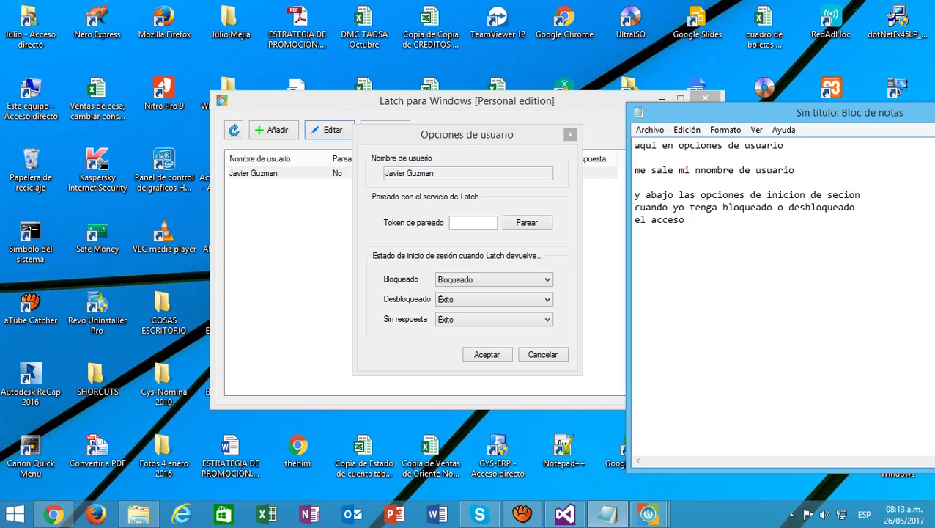
text(desde mi movil)
- Replace the note with 'ahora abrimos nuestra app de latch'
key(shift+Up)
key(shift+Up)
key(shift+Up)
key(shift+Up)
key(shift+Up)
key(shift+Home)
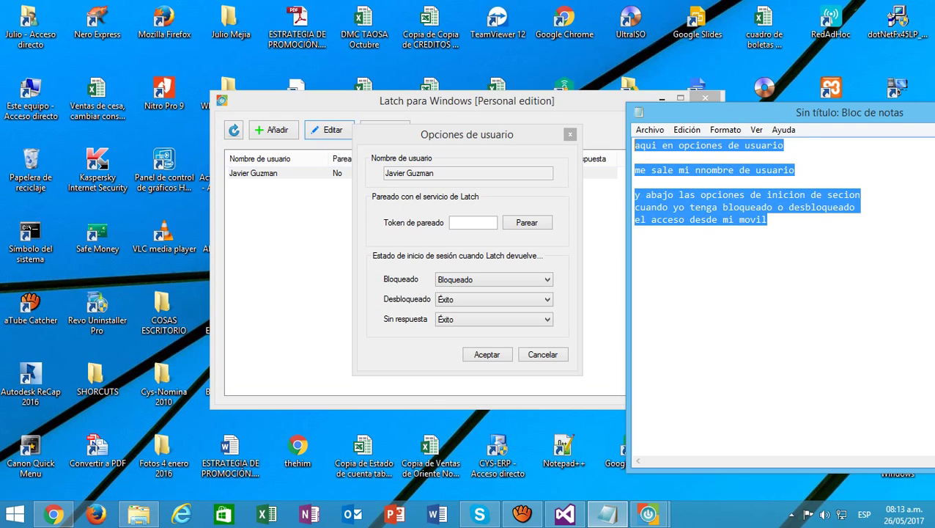
key(Delete)
text(ahora )
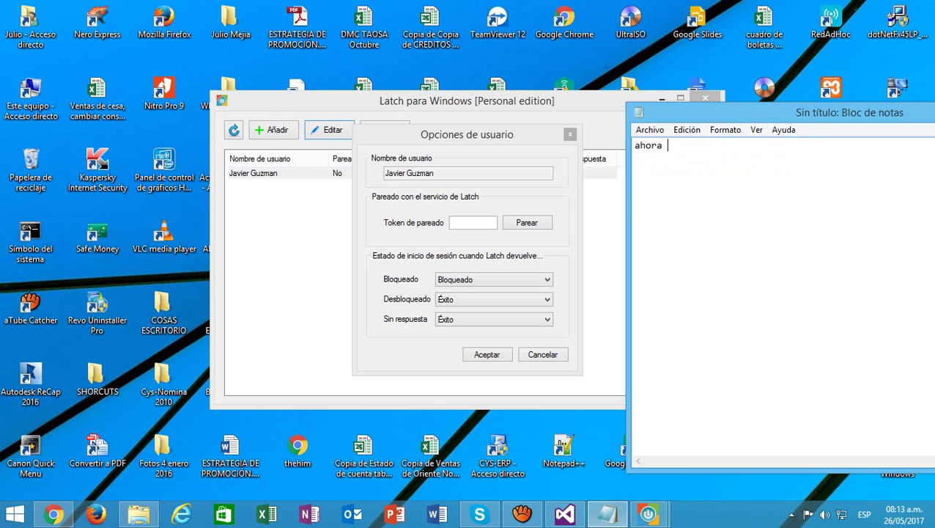
text(abrimos nuestra ap)
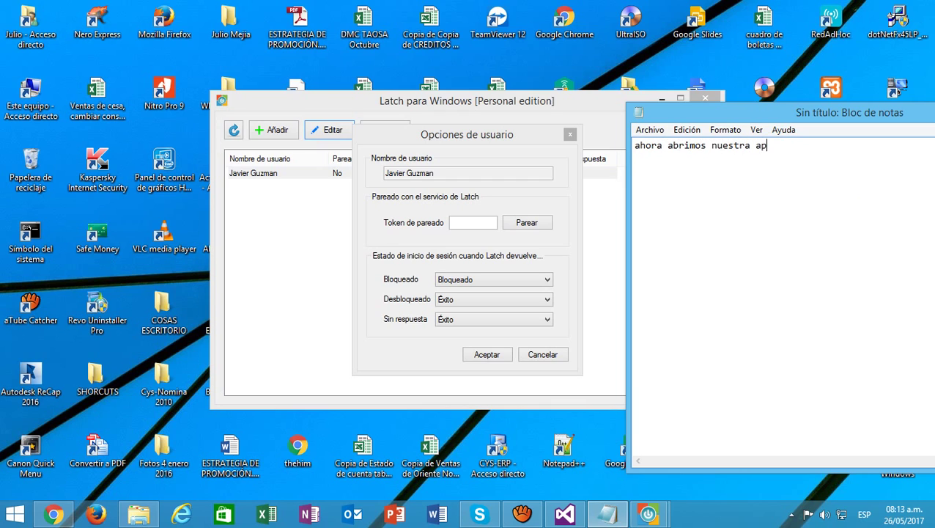
text(p de latcyh)
key(BackSpace)
key(BackSpace)
key(BackSpace)
text(ch)
key(Return)
- Add that on the iPhone you choose 'agregar nuevo' and receive a pairing code
text(yo la abri ya )
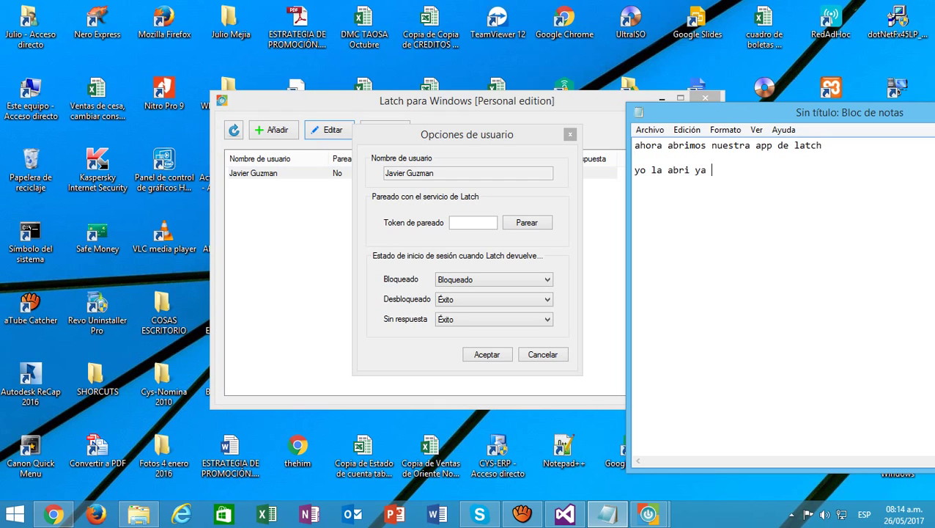
text(en mi iphone y le decimos)
key(Return)
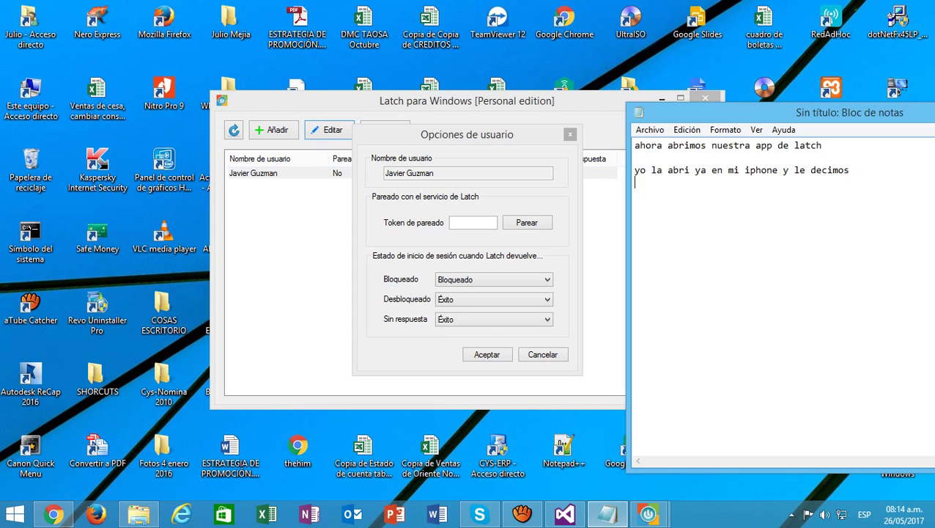
text(nue)
key(BackSpace)
key(BackSpace)
key(BackSpace)
text(agregar nuevo)
key(Return)
text(y me d)
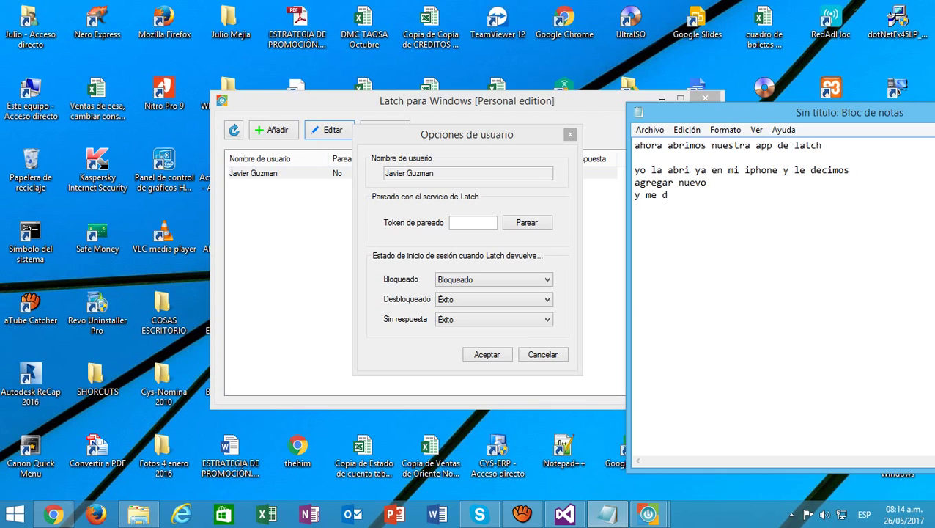
text(a un codigo de pareado)
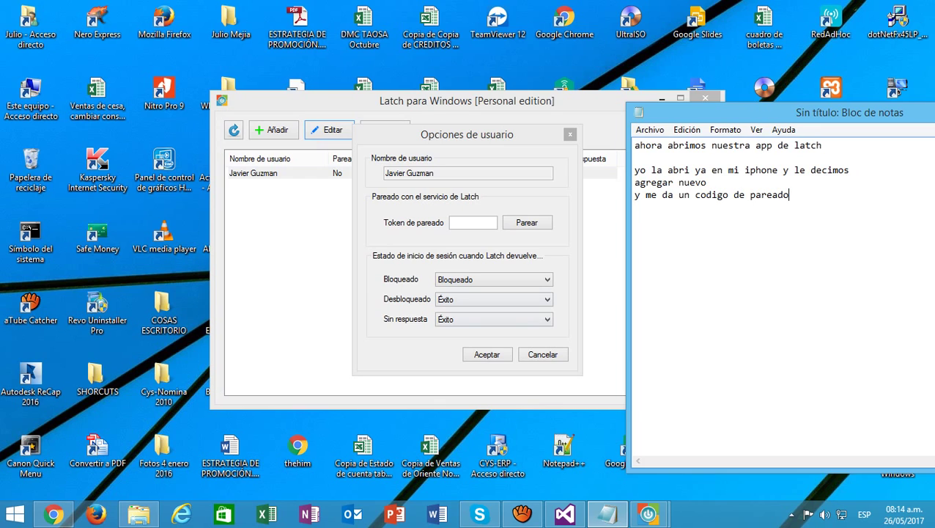
key(alt+Tab)
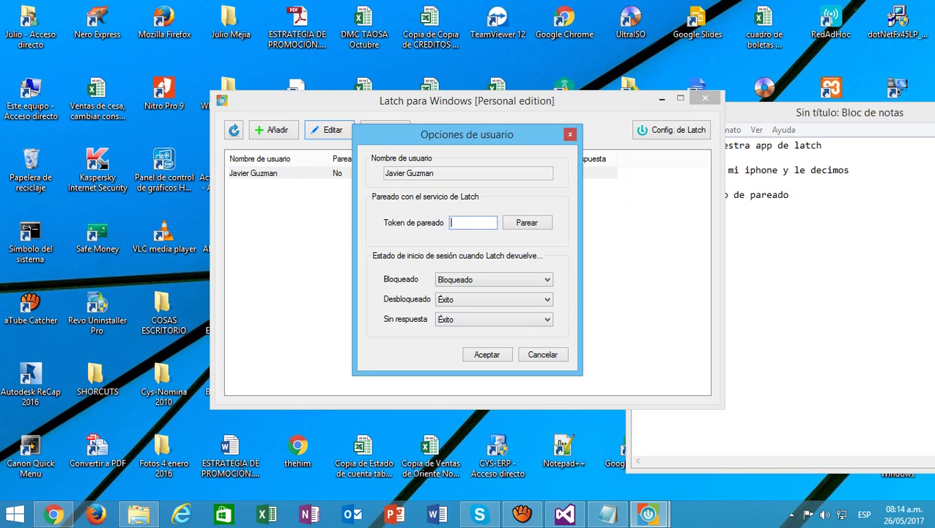
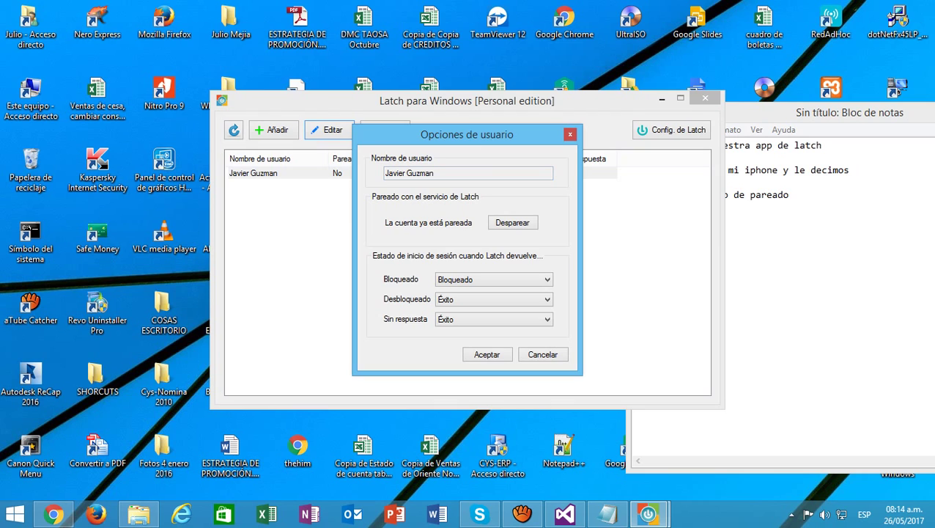
- Enter the phone's pairing code to pair the user's account, then bring Notepad forward
click(789, 194)
- Rewrite the note: type the phone's code, press PAREAR, and keep both PC and phone online
drag(788, 195, 634, 145)
key(BackSpace)
text(ES)
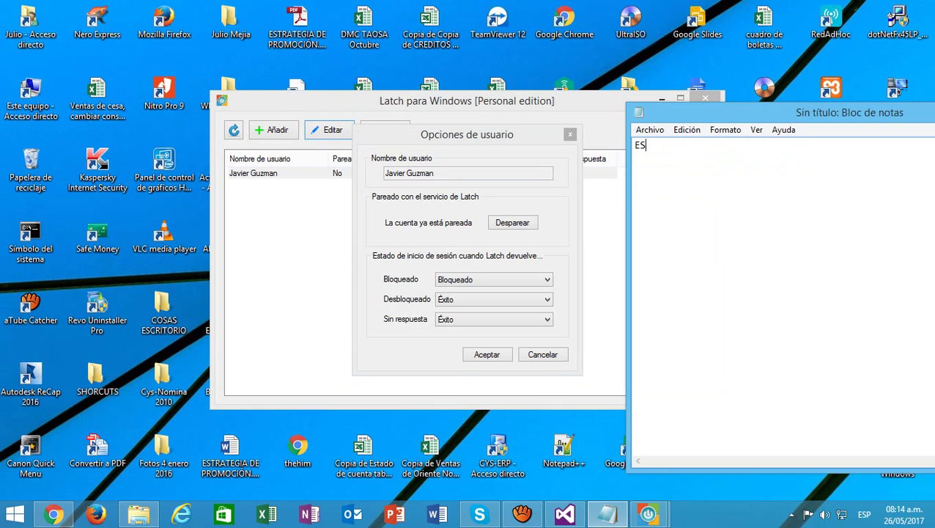
text(CRIBIMOS EL CODIGO Q)
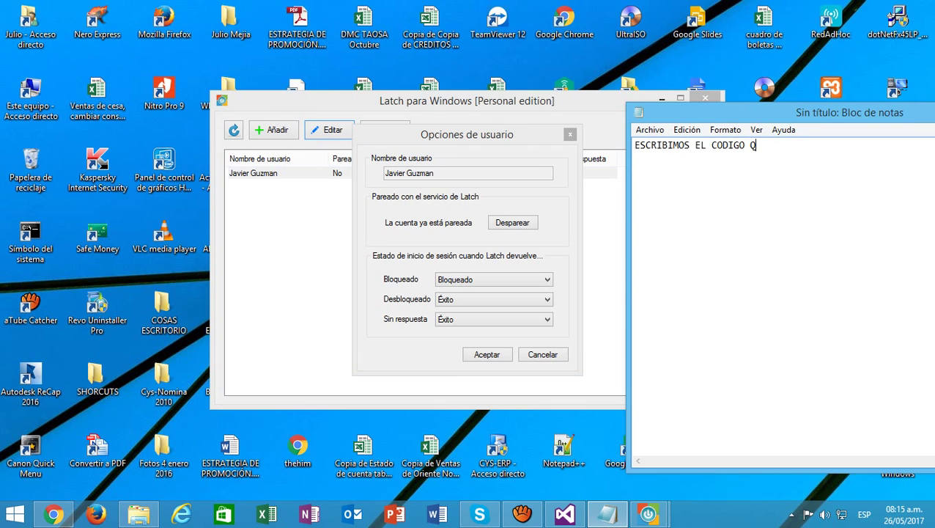
text(UE NOS DA EN EL MOVIL)
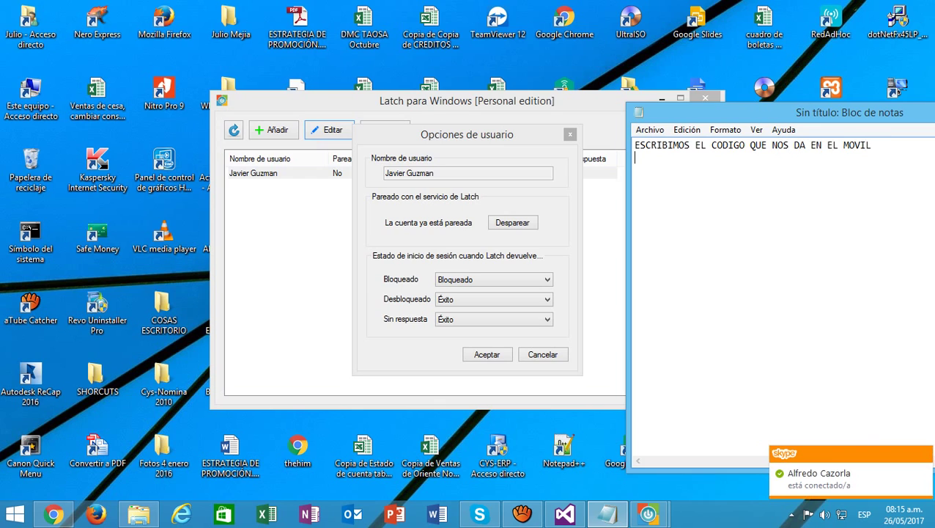
key(Return)
key(Return)
text(Y DAMOS PAREAR , AMBOS)
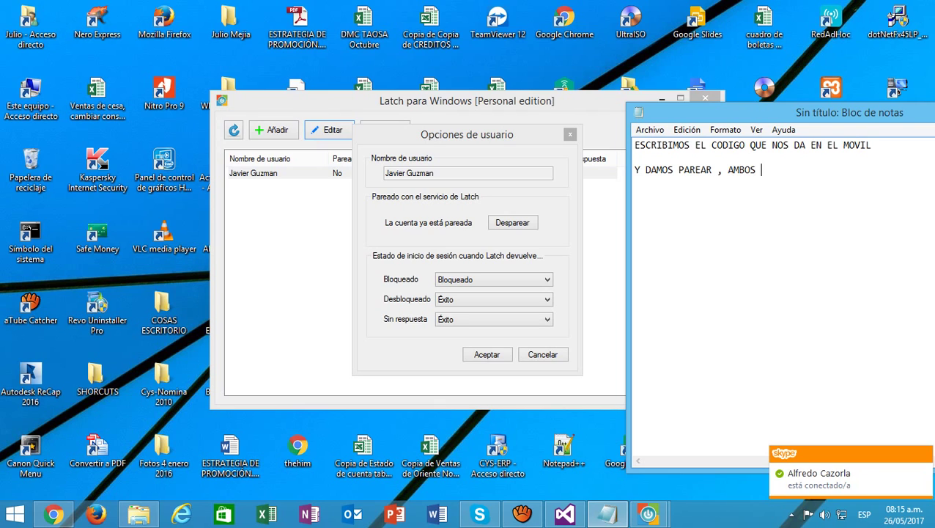
text( LA PC Y EL MOVIL)
key(Return)
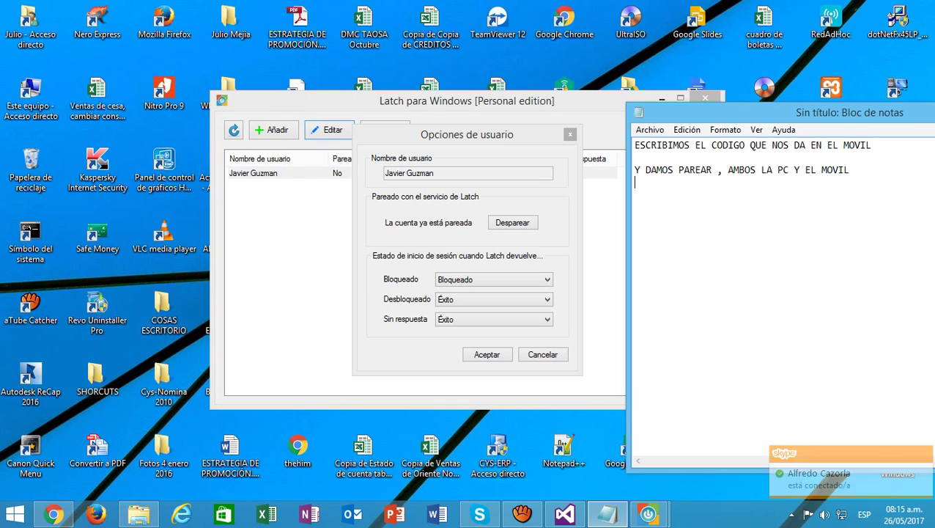
text(DEBEN ESTAR )
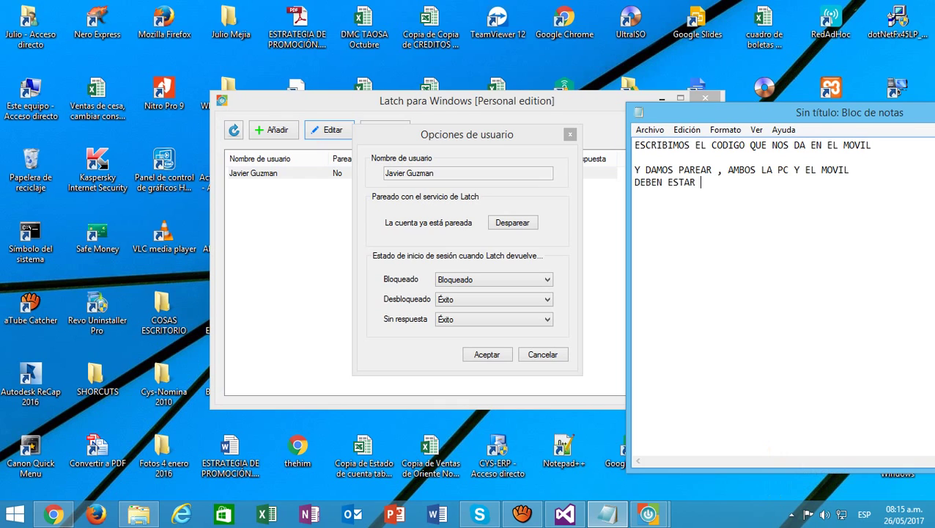
text(CONECTADOS A INTERNET.)
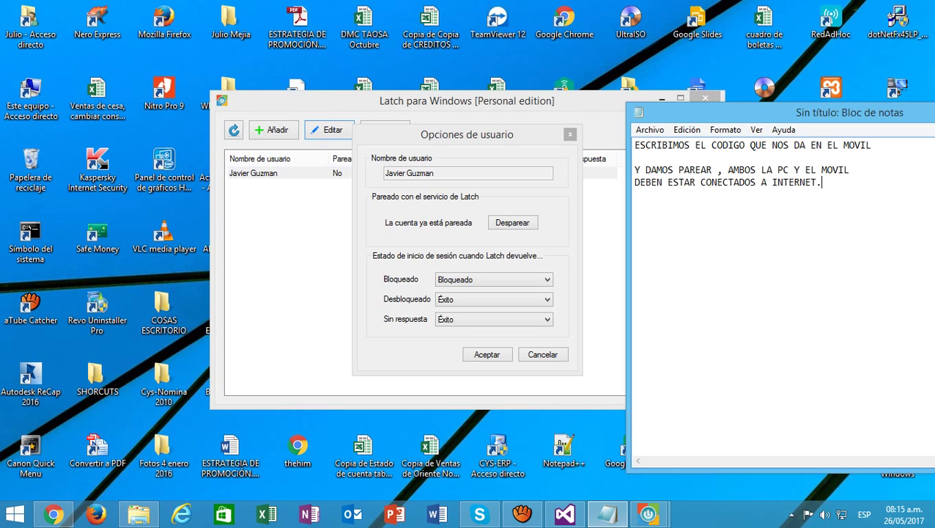
key(Return)
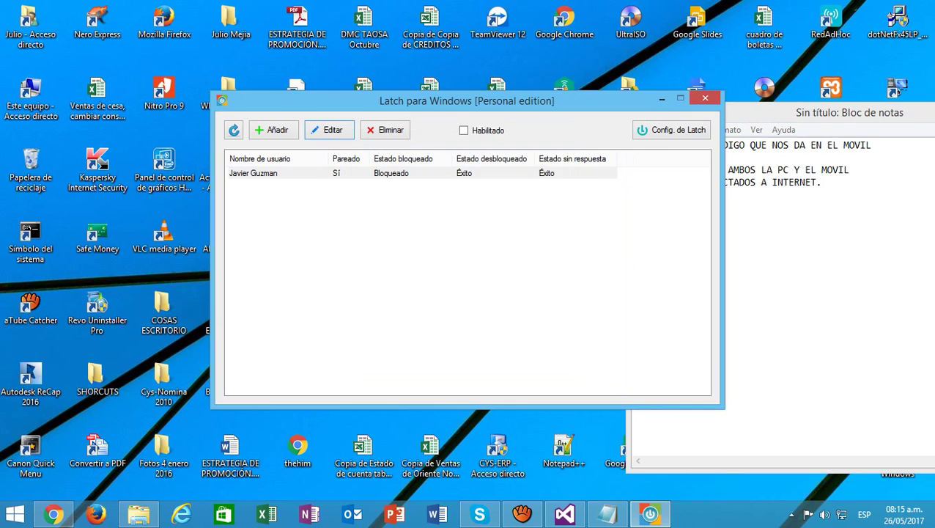
- Move Latch aside and rewrite the note: a phone-side block refuses even correct-password logins
drag(440, 101, 256, 77)
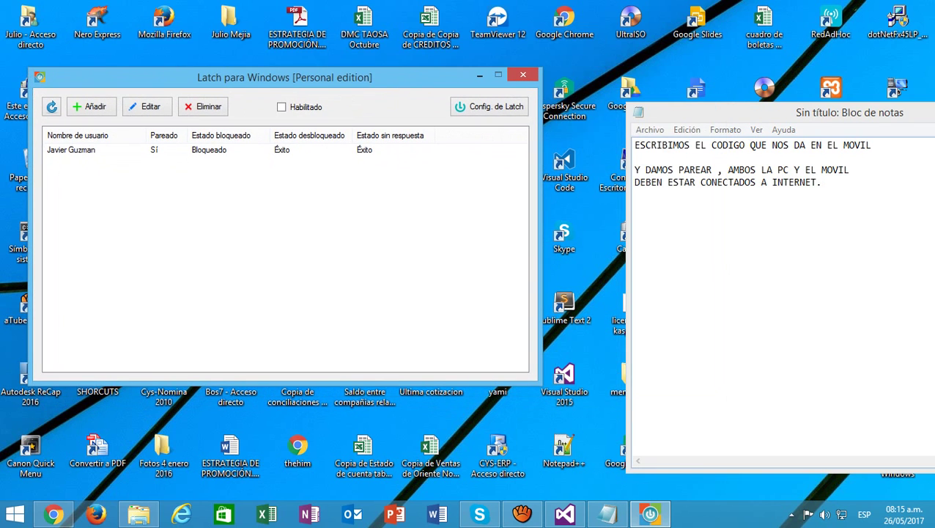
click(821, 182)
drag(821, 182, 634, 145)
key(Delete)
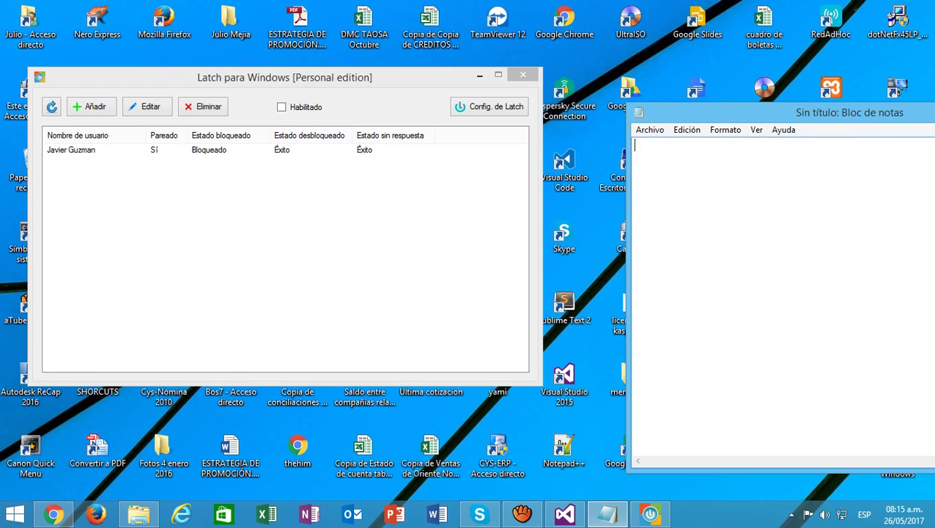
text(Y AHORA SI YA PODEMOS)
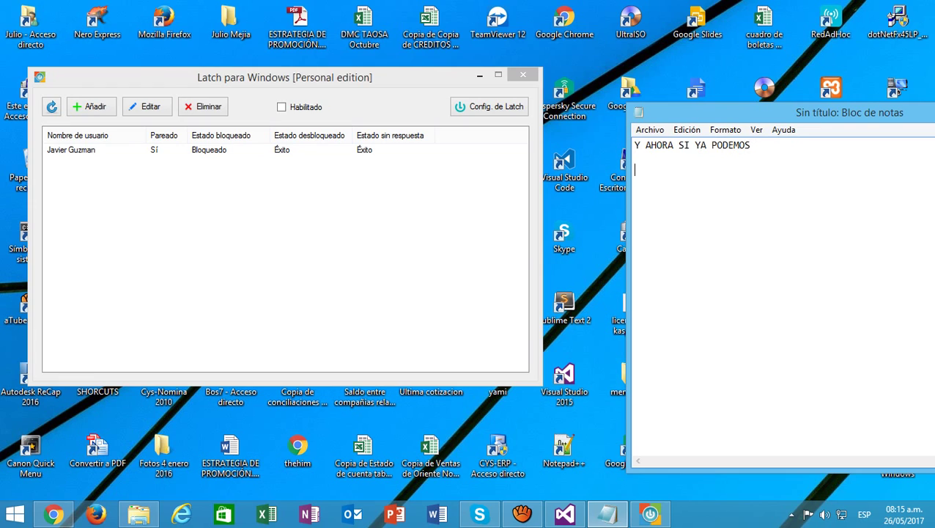
text( SI EN MI MOVIL)
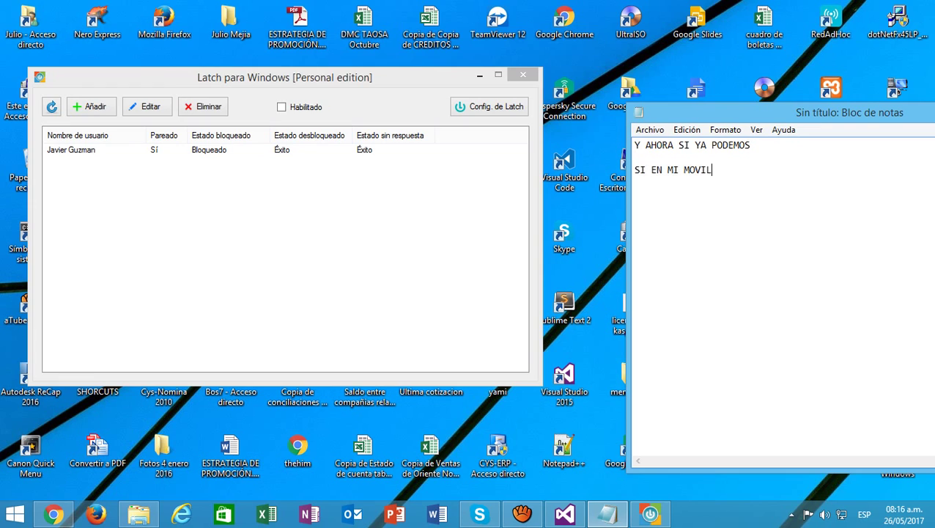
text( YO TENGO BLOQUEADO)
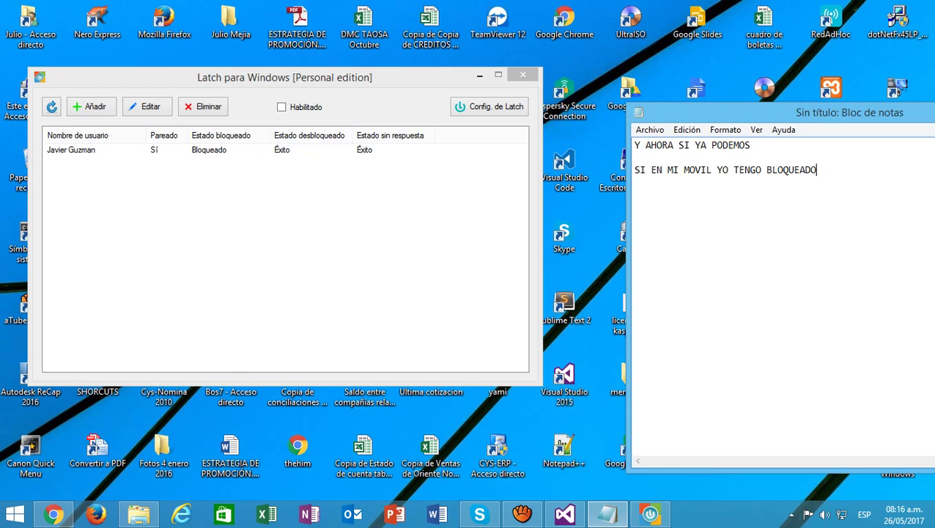
key(Return)
text(Y ALGUIEN SE LOGUEA CON )
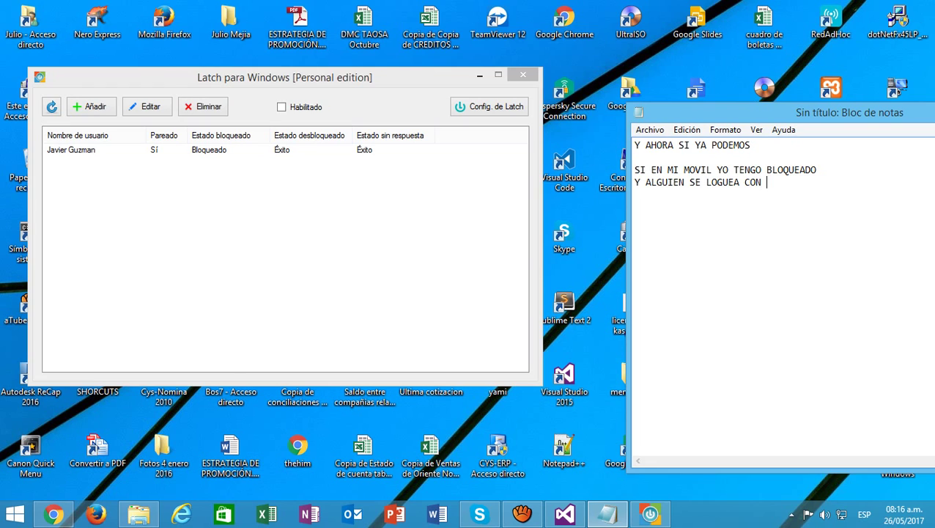
text(LA CONTRASEÑ)
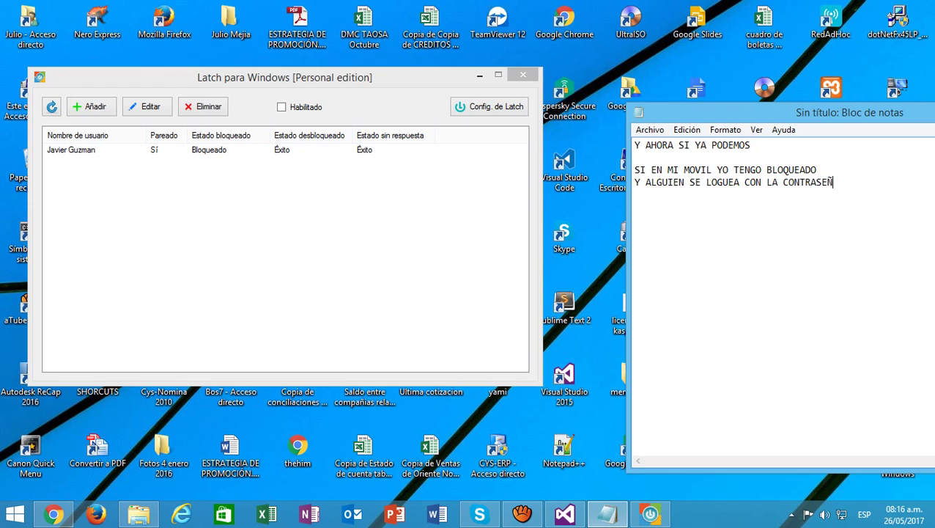
text(A CORRECTA NO PERMI)
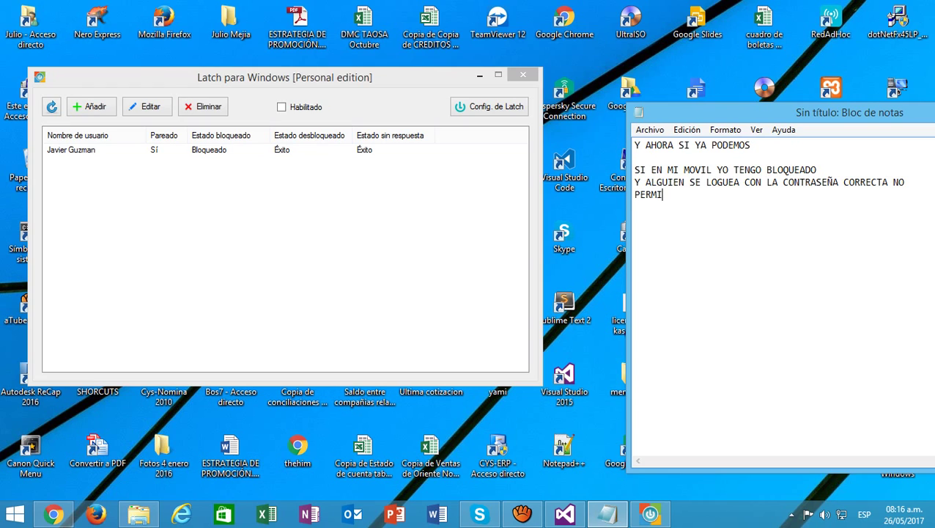
text(TIRA ENTRAR.)
- Add that when the phone is unlocked or unresponsive, a correct login gets in
key(Return)
key(Return)
text(PERO E)
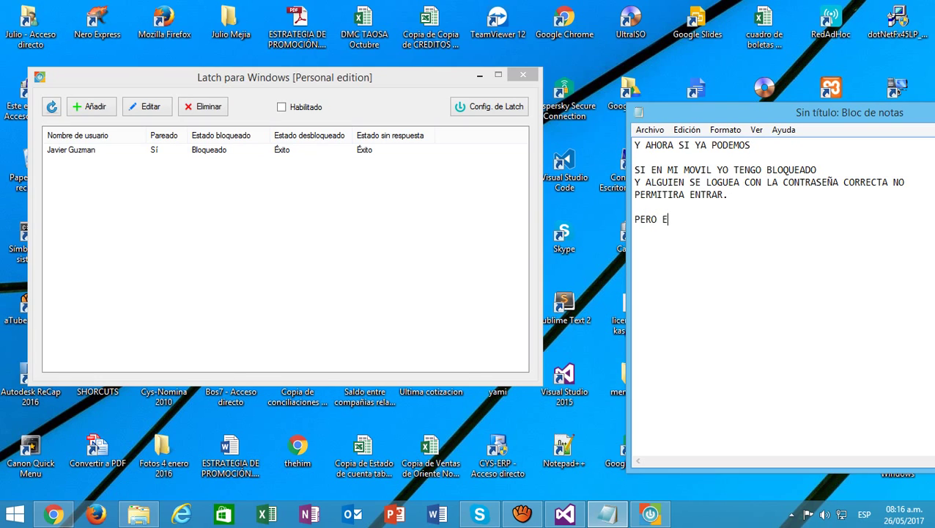
key(BackSpace)
text(SI EN MI MOVIL)
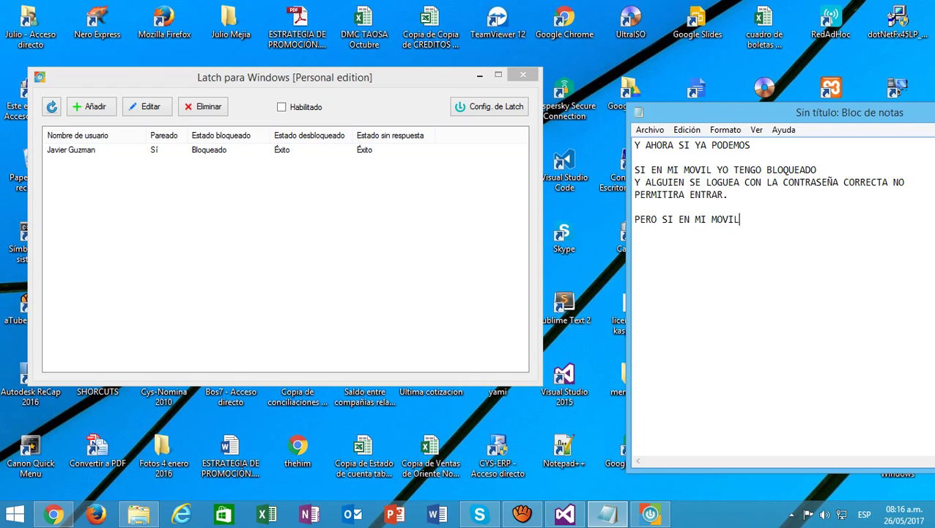
text(, TENGO DESBLOQUEADO)
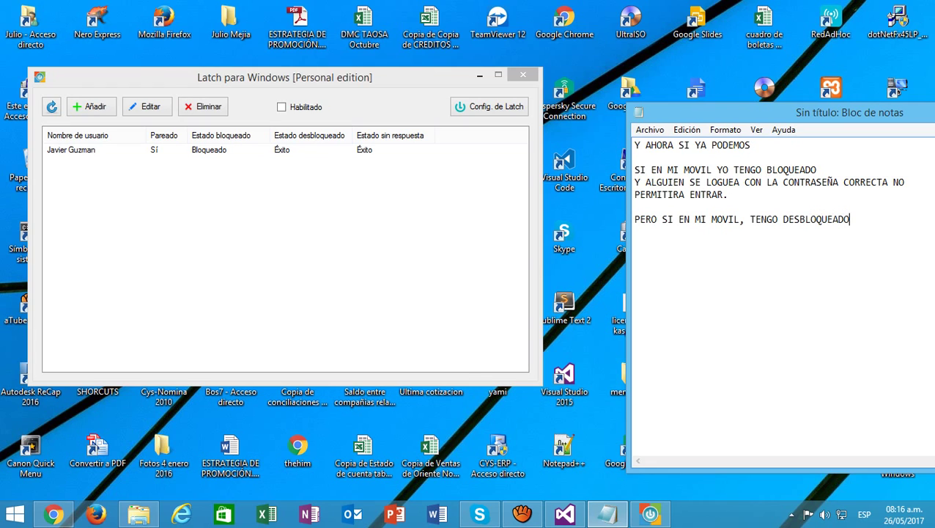
key(Return)
text(O NO HAY RESPUE)
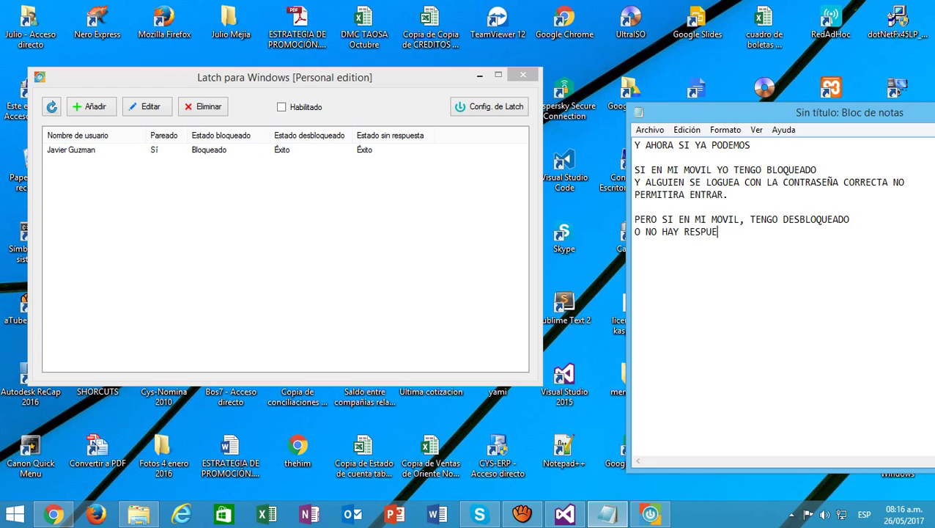
text(STA DE MI MVIL)
key(Return)
key(Return)
text(Y )
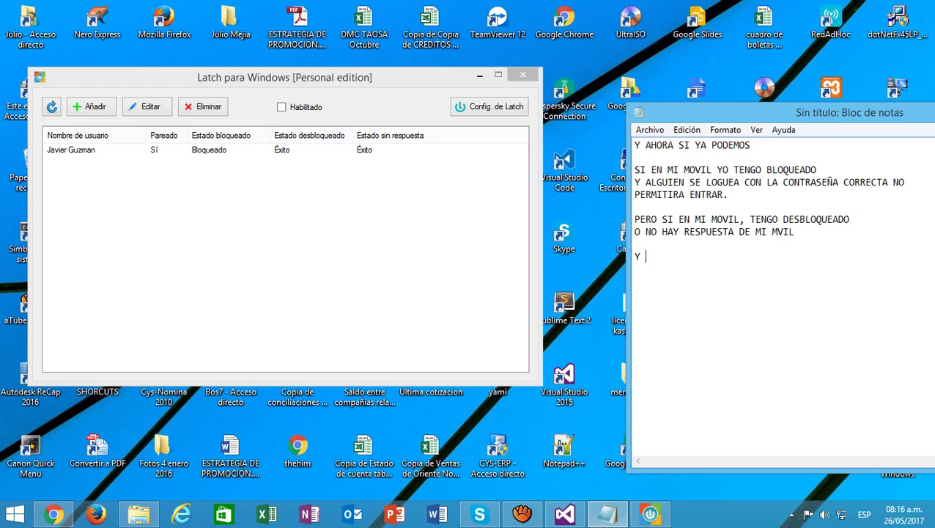
text(ALGUIEN SE LOGUEA )
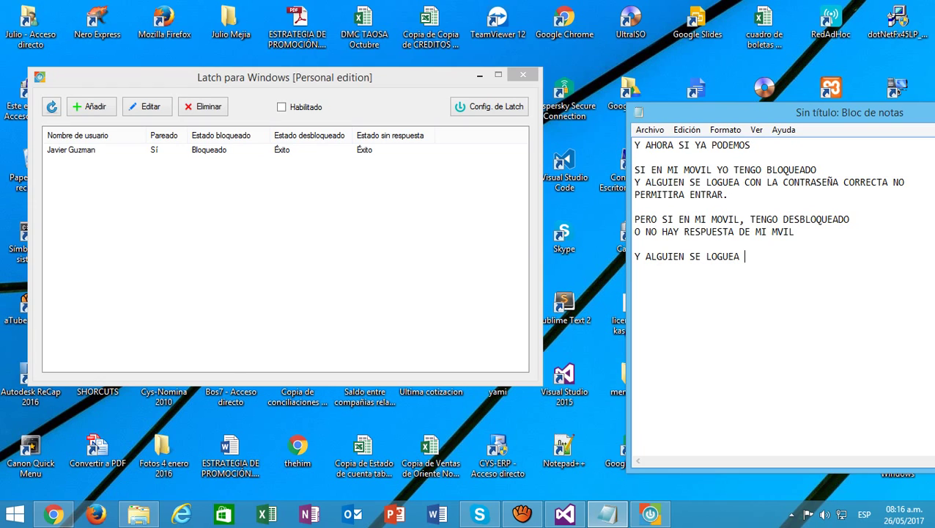
text(CORRECTAMENTE VA A )
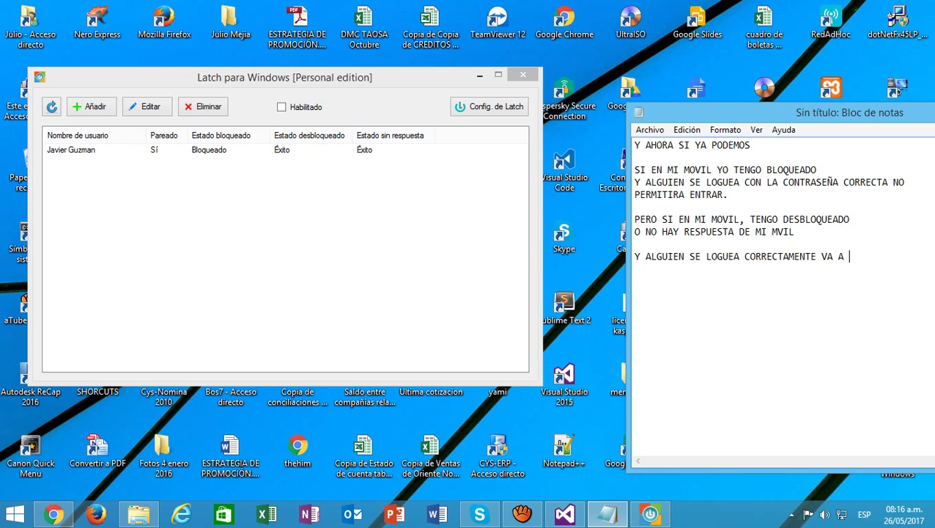
text(INGRESAR)
- Close the Notepad notes with No guardar, then close the Latch para Windows window
drag(732, 112, 598, 128)
click(920, 126)
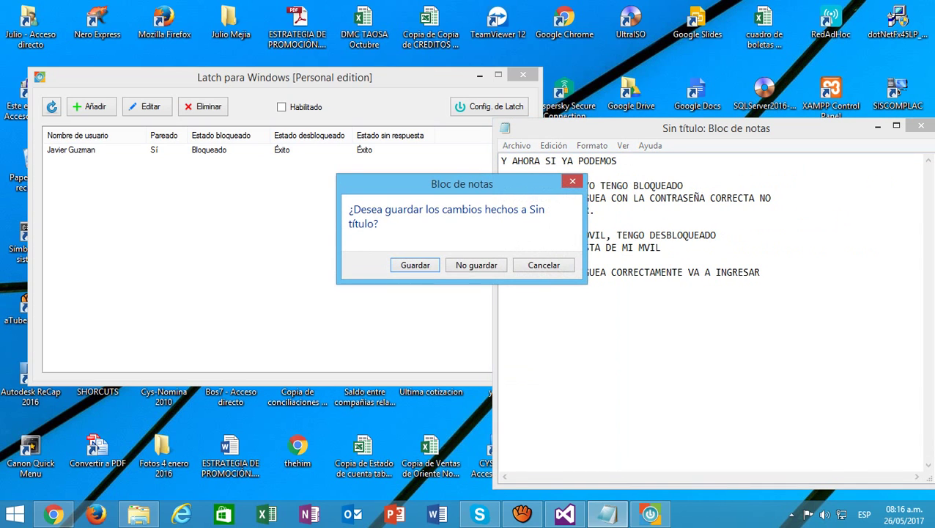
click(476, 264)
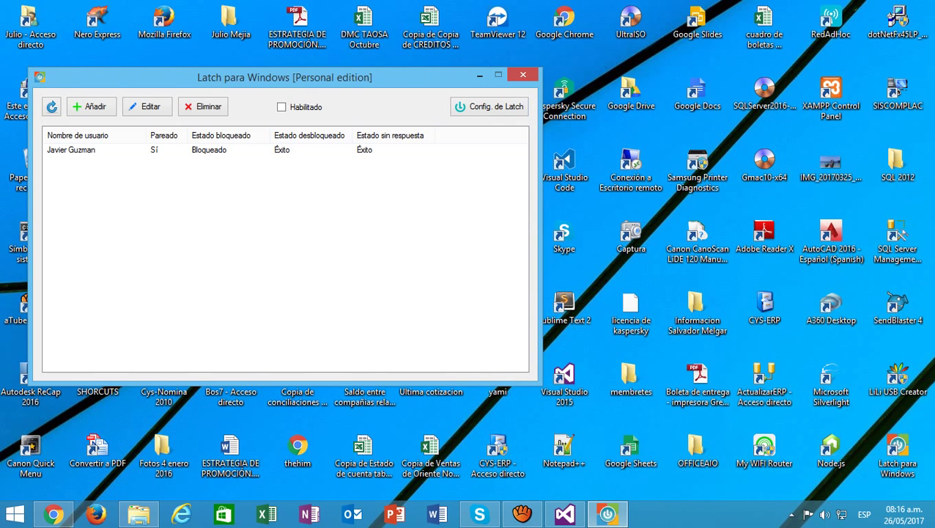
click(523, 75)
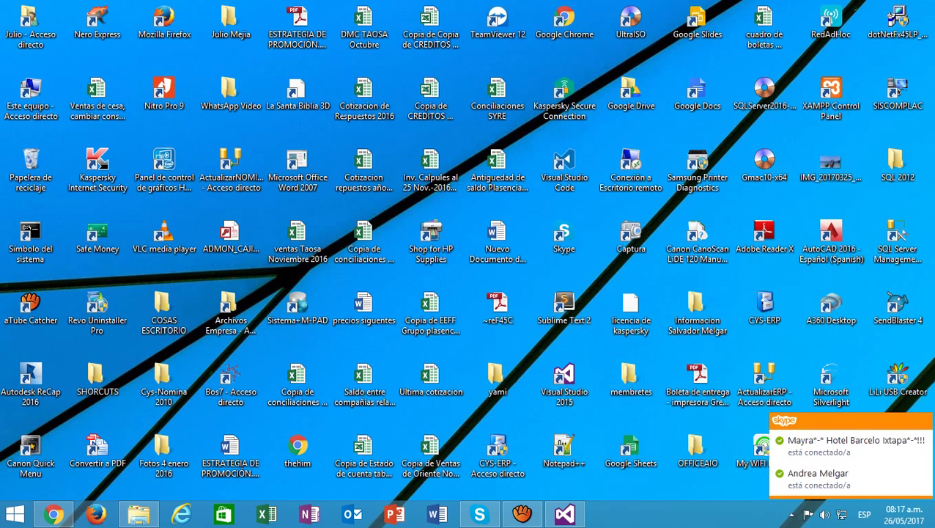
- Open the desktop's Ver options, then restore aTube Catcher 3.8.8007 from the taskbar
right_click(463, 126)
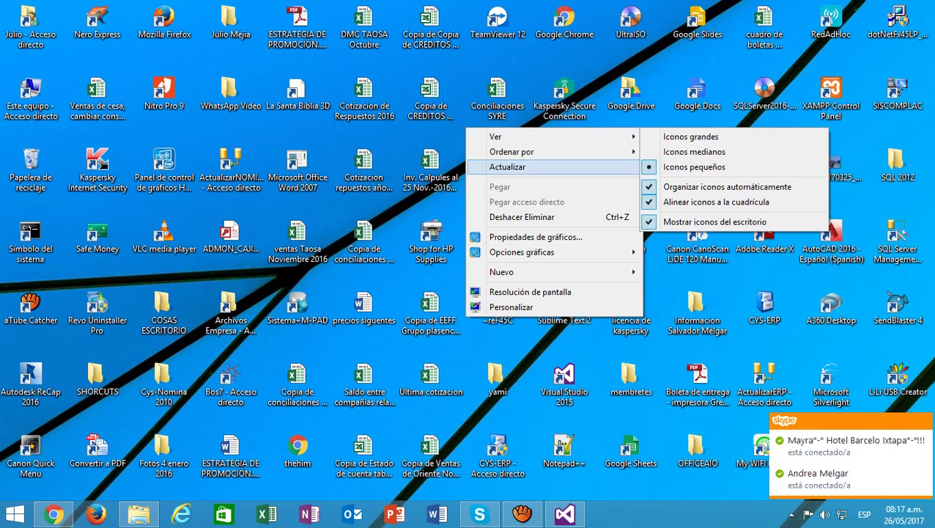
click(709, 204)
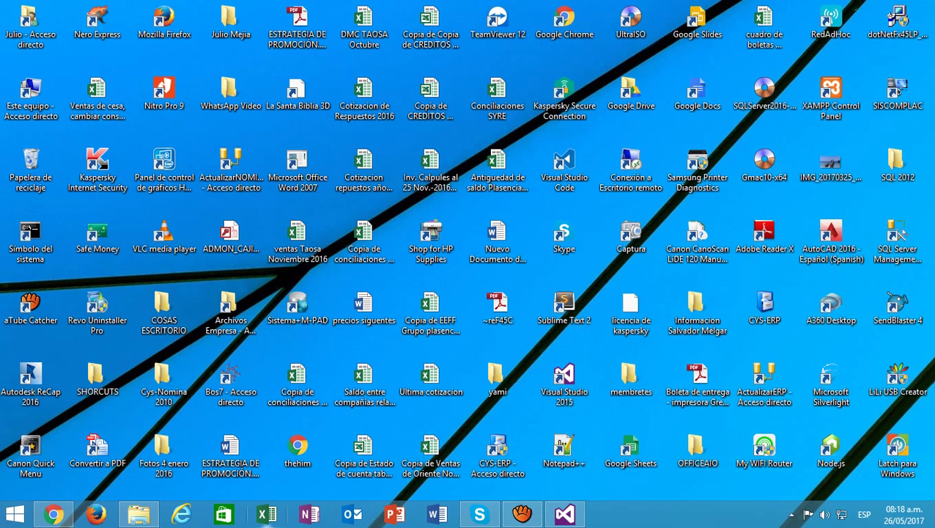
click(522, 513)
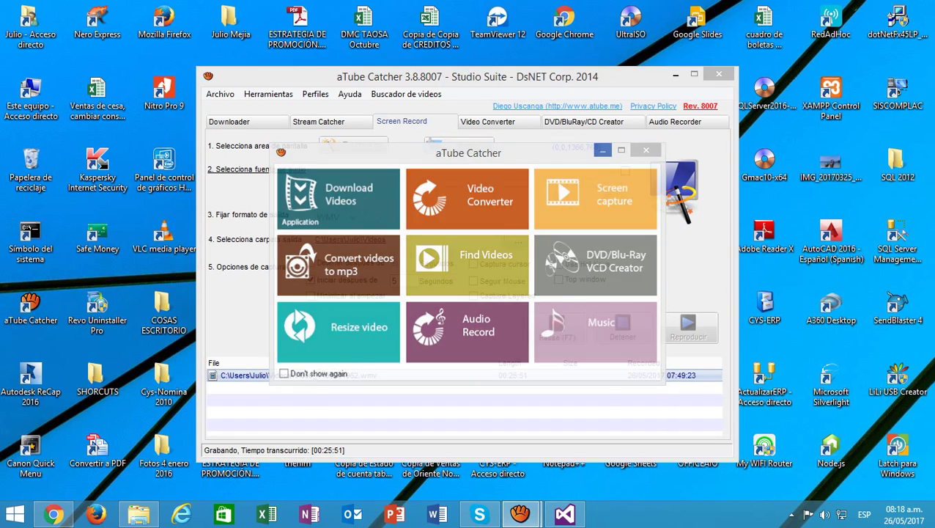